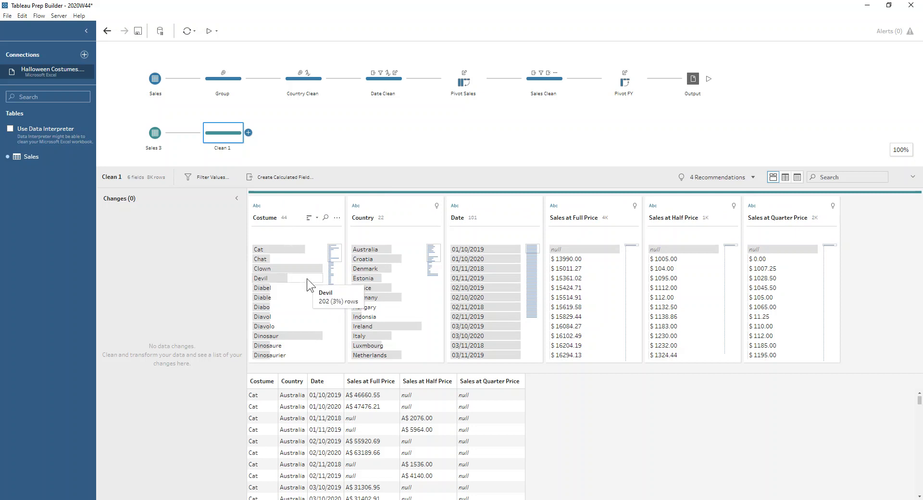
# Step: Group the Costume values by pronunciation with the grouping strength at its maximum, check the Devil and Diable groups, and finish the grouping
pyautogui.click(336, 218)
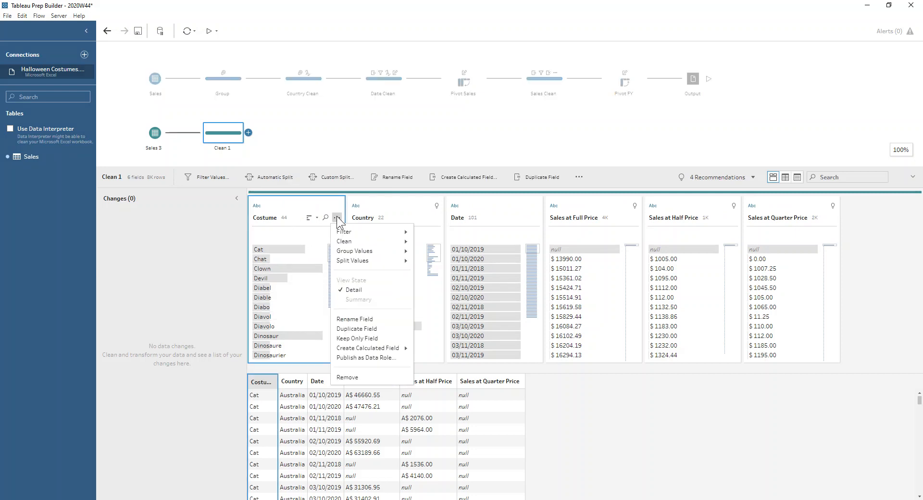
pyautogui.moveTo(365, 251)
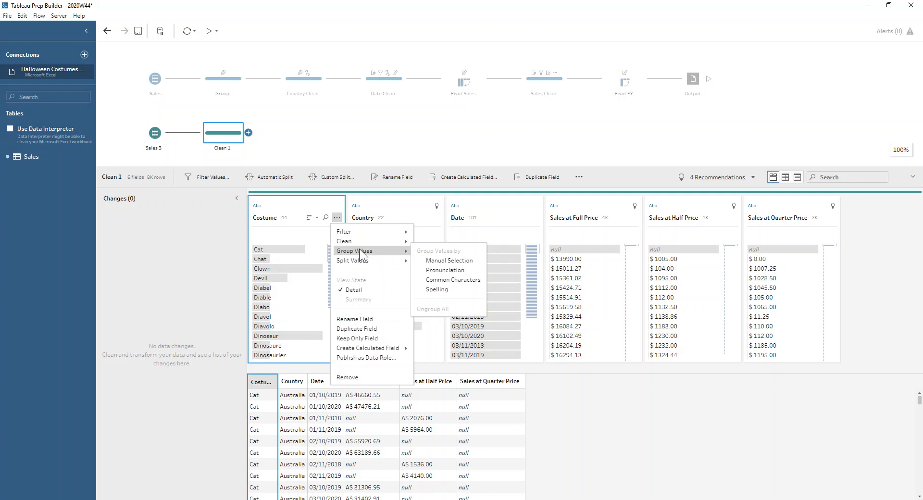
pyautogui.click(446, 268)
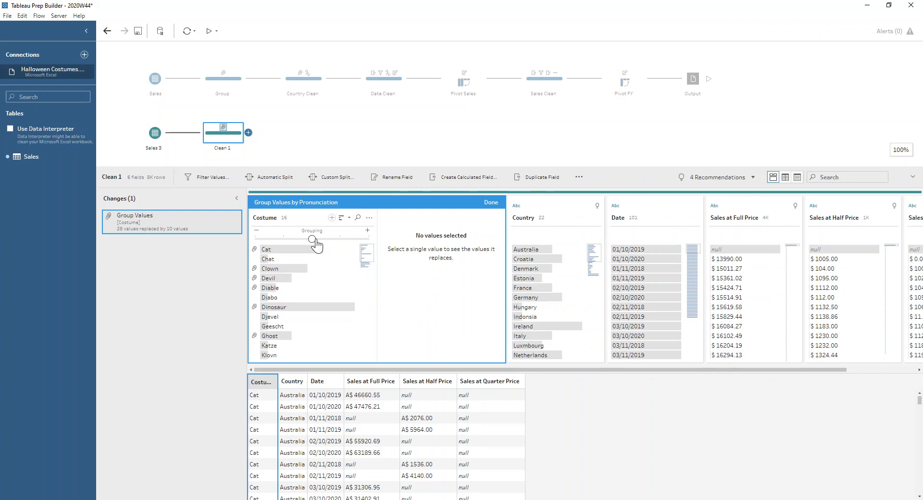
pyautogui.click(283, 278)
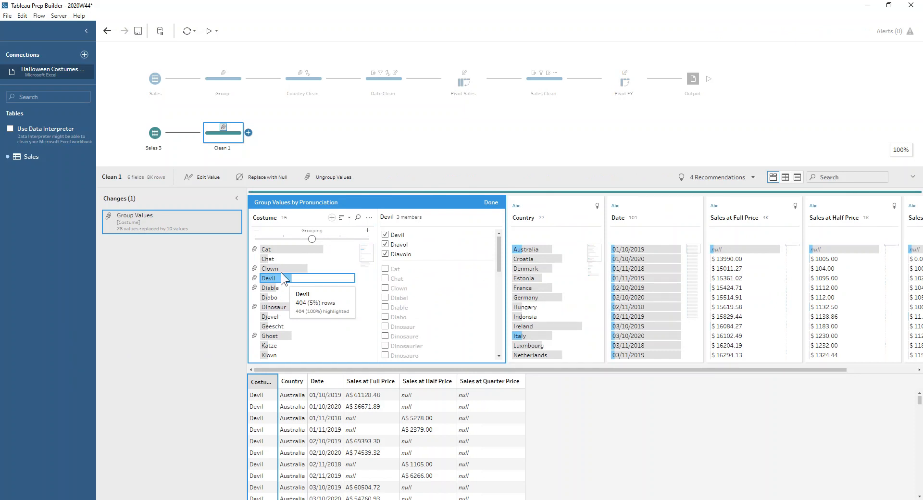
pyautogui.moveTo(316, 241); pyautogui.dragTo(367, 243)
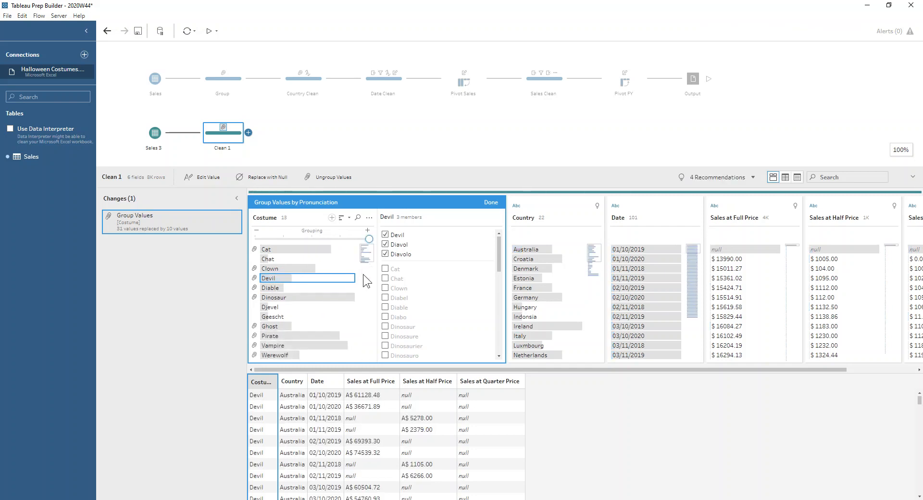
pyautogui.click(277, 288)
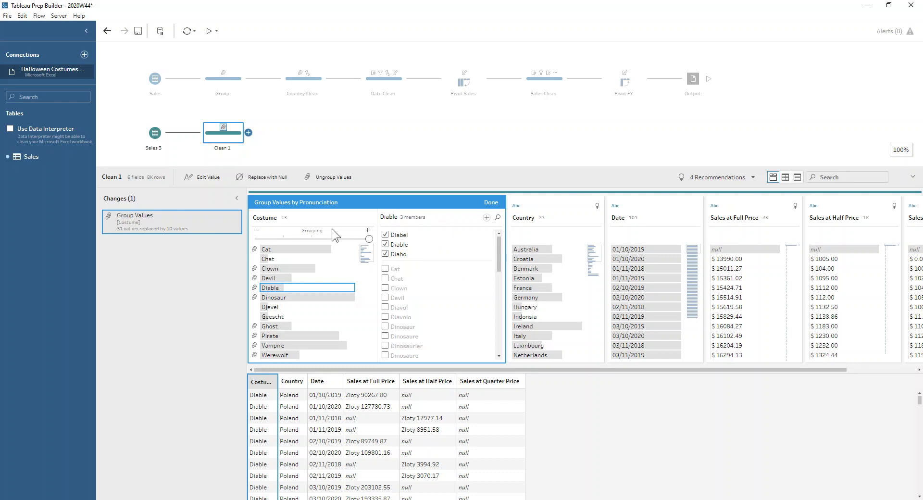
pyautogui.click(492, 200)
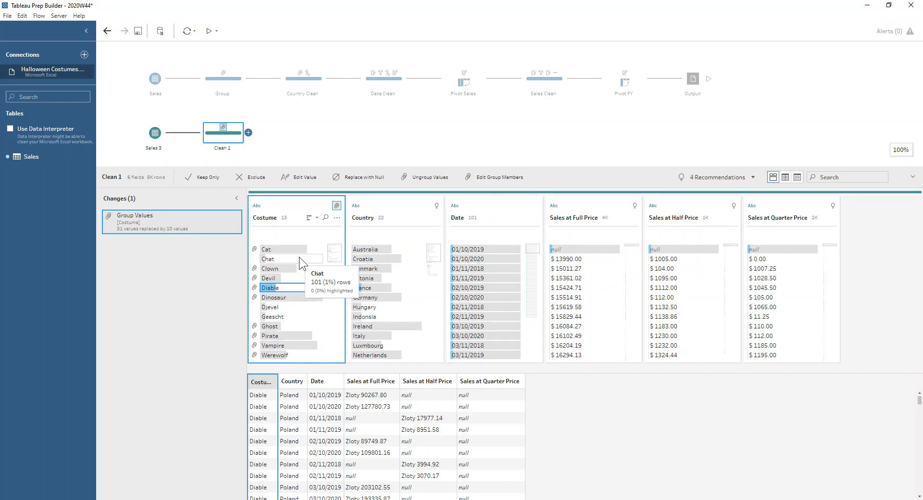
# Step: Group the Costume values by spelling and check the members of the Cat and Devil groups
pyautogui.click(336, 217)
pyautogui.moveTo(352, 250)
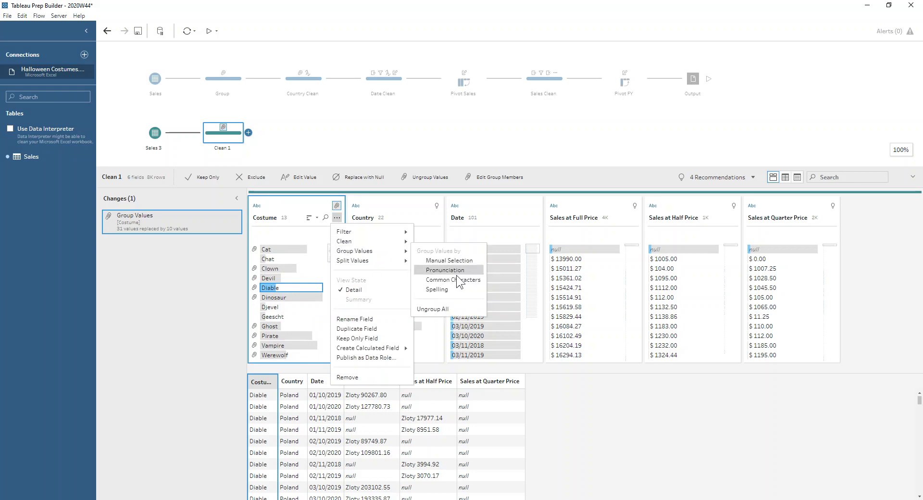
pyautogui.click(459, 288)
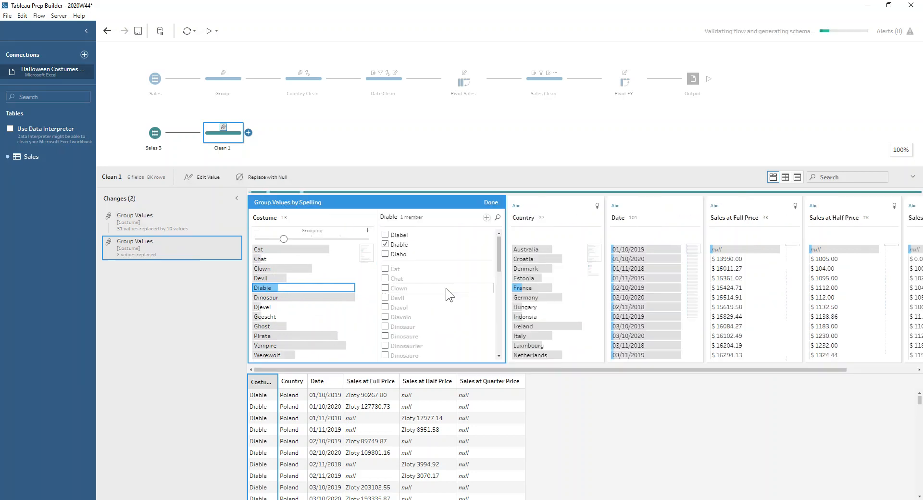
pyautogui.click(289, 250)
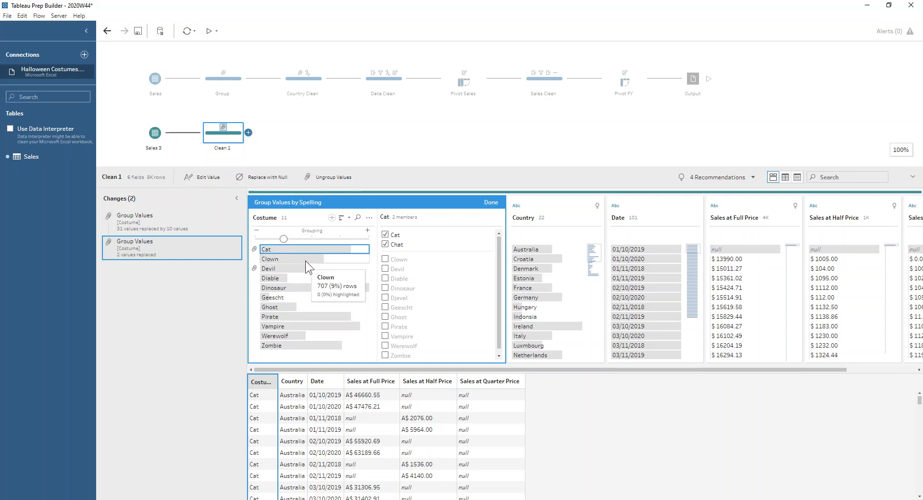
pyautogui.click(308, 268)
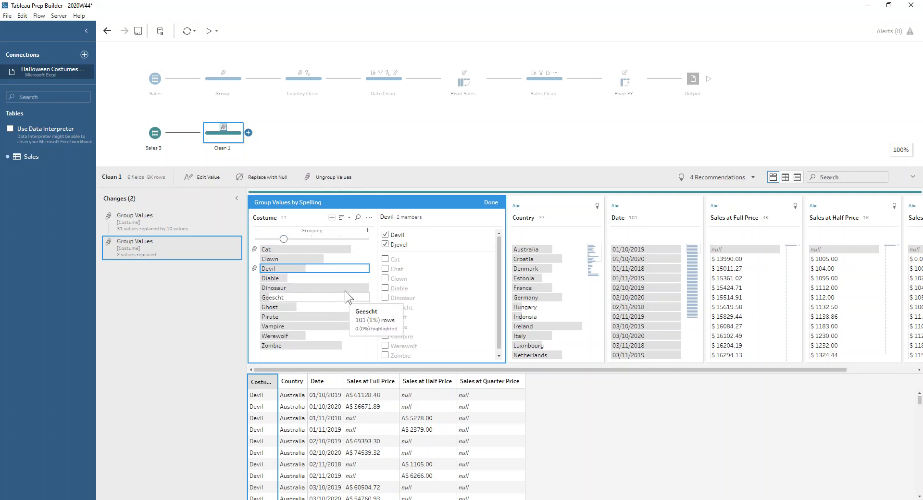
# Step: Set the spelling grouping strength to one notch below maximum so Vampire and Zombie stay separate, and finish the grouping
pyautogui.moveTo(287, 243); pyautogui.dragTo(308, 242)
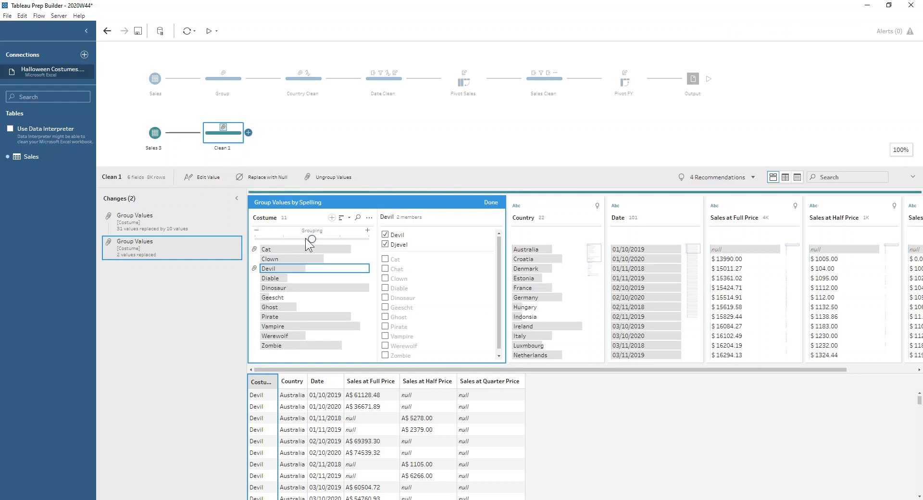
pyautogui.moveTo(313, 240); pyautogui.dragTo(368, 240)
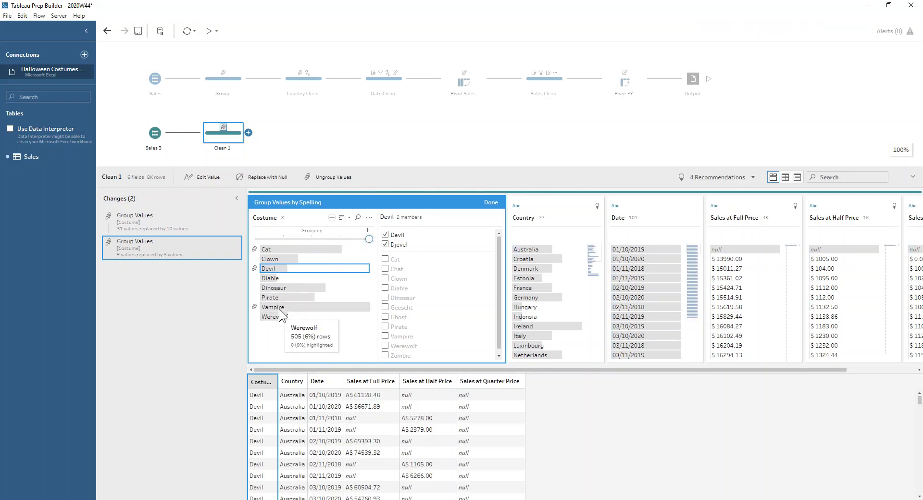
pyautogui.click(280, 308)
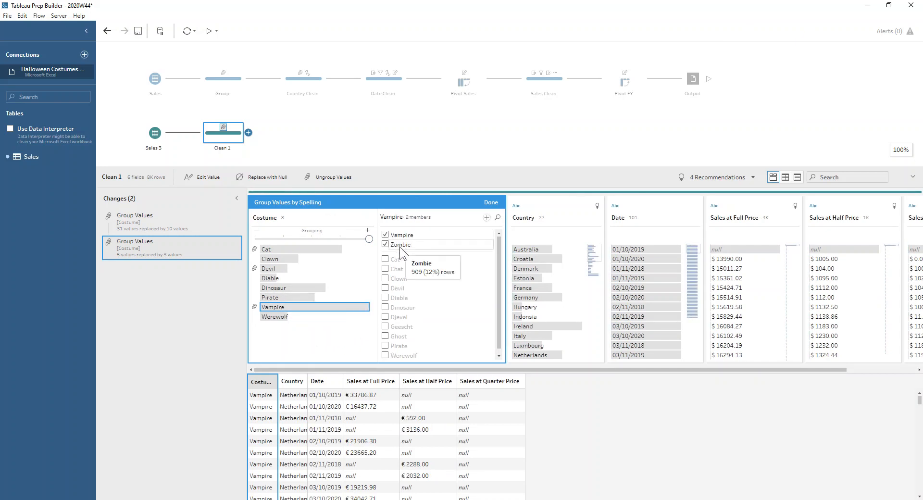
pyautogui.moveTo(369, 239); pyautogui.dragTo(354, 239)
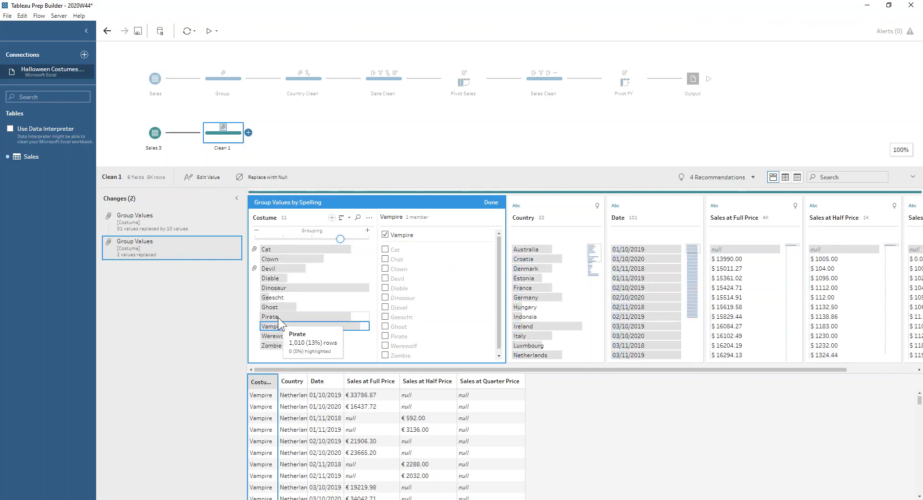
pyautogui.click(488, 203)
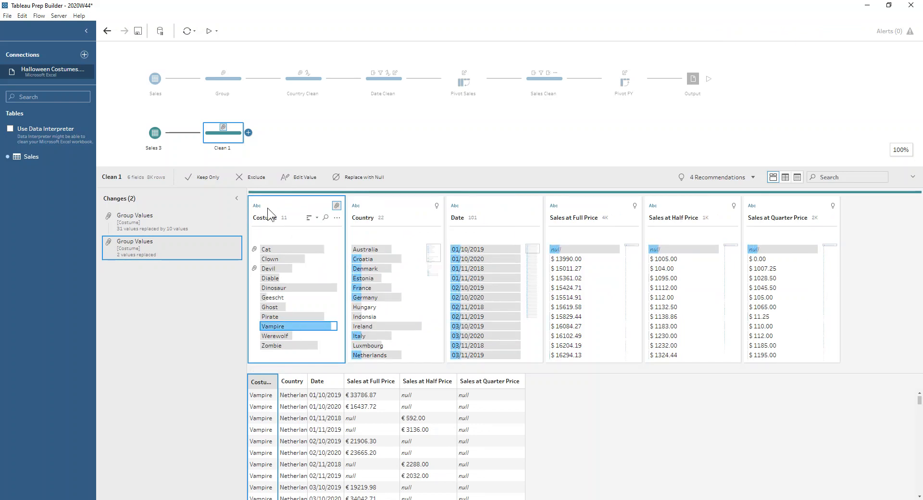
# Step: Group the Costume values by manual selection, merging Diable into Devil and Geescht into Ghost
pyautogui.click(337, 218)
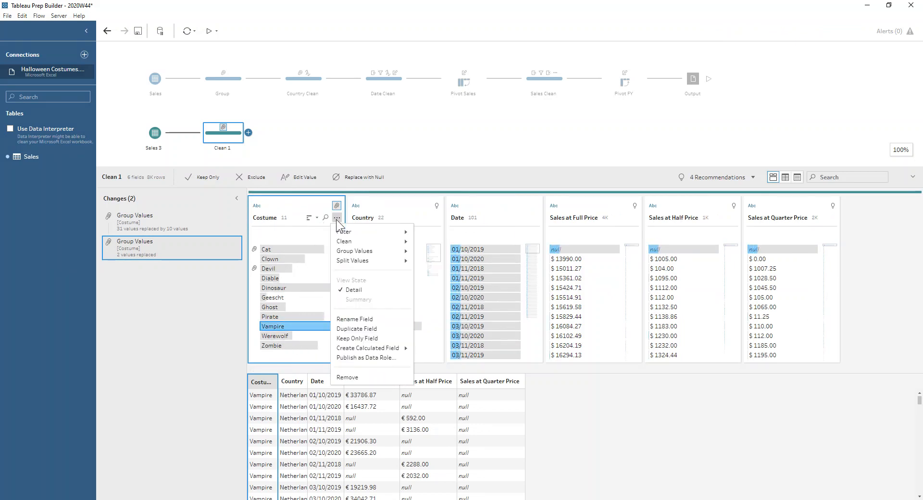
pyautogui.moveTo(372, 252)
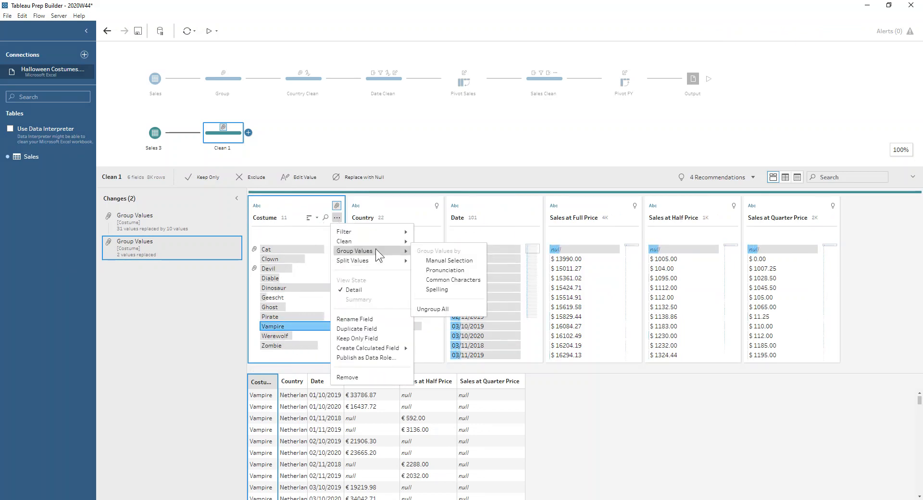
pyautogui.click(427, 260)
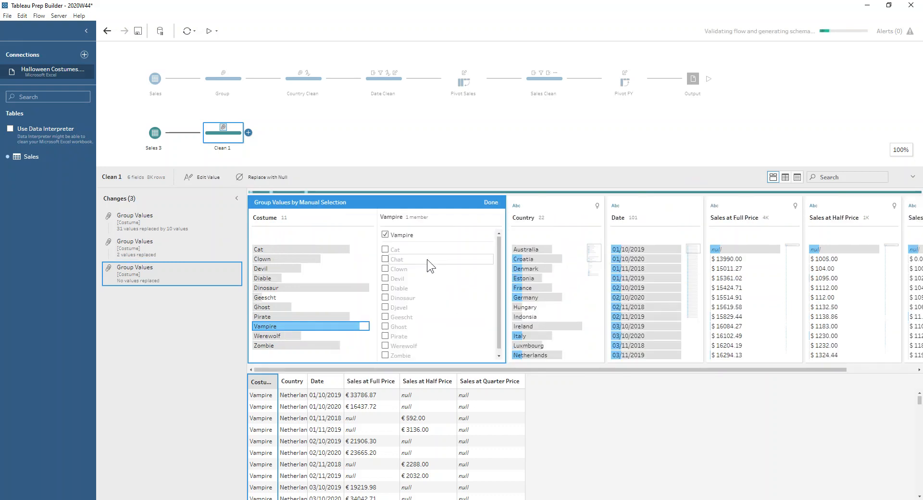
pyautogui.click(288, 269)
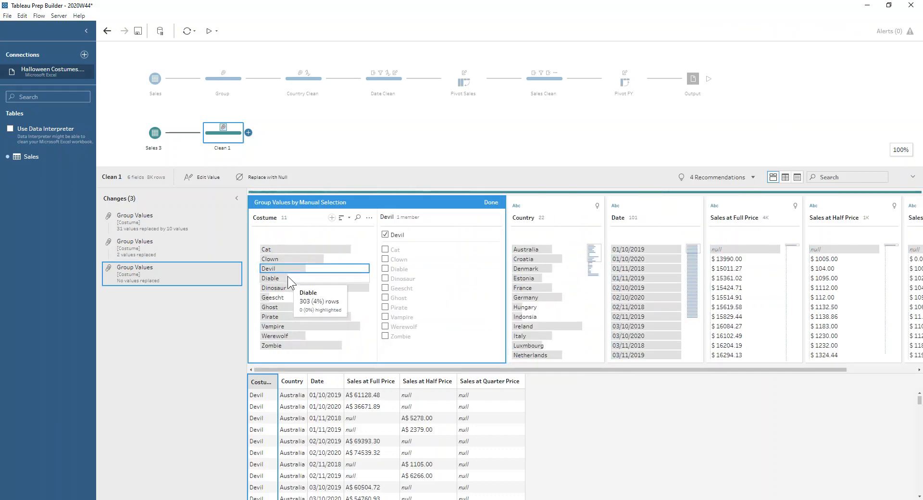
pyautogui.click(385, 269)
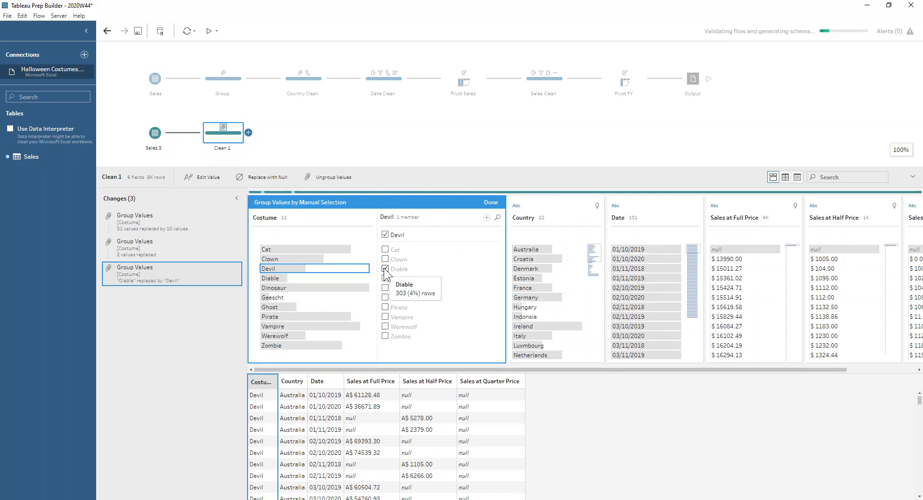
pyautogui.click(278, 297)
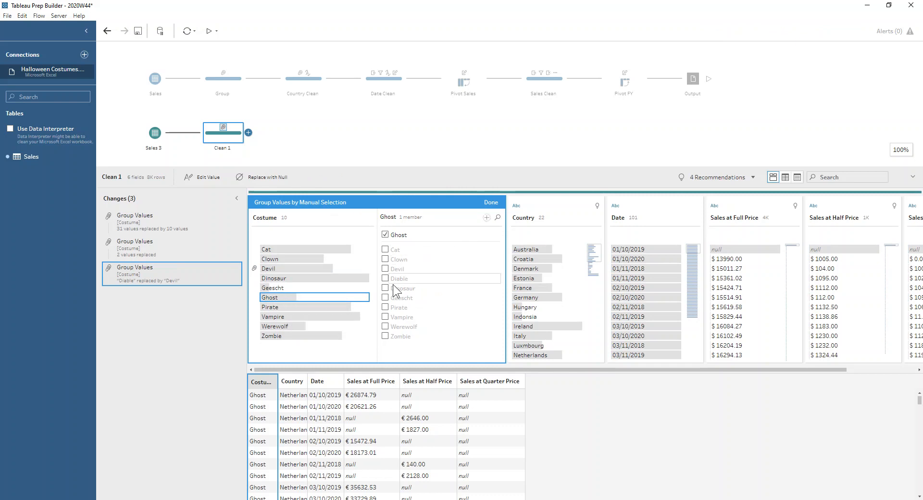
pyautogui.click(387, 296)
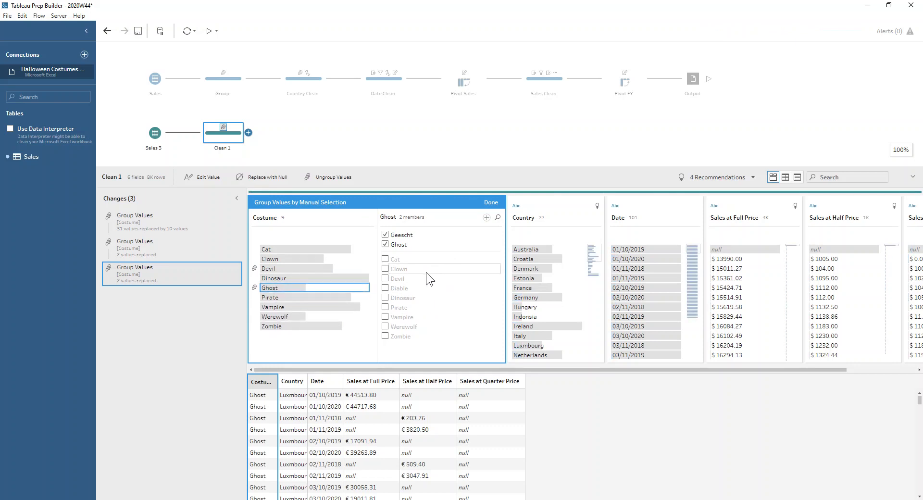
pyautogui.click(490, 203)
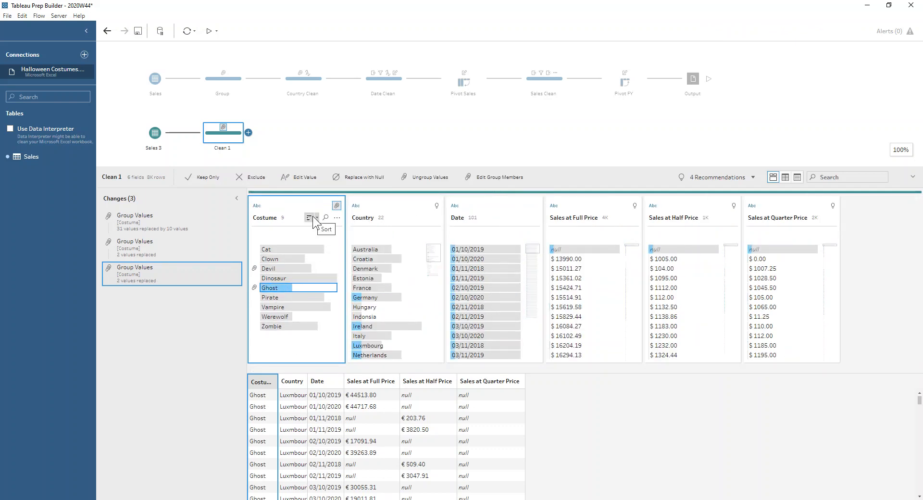
# Step: Add a clean step after Clean 1 and apply the recommended Country/Region data role to the Country field
pyautogui.click(248, 133)
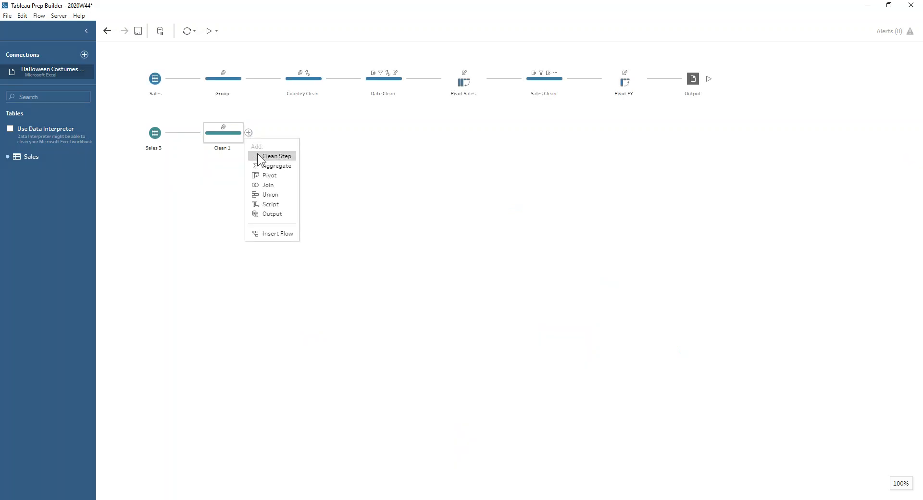
pyautogui.click(258, 156)
pyautogui.moveTo(431, 206)
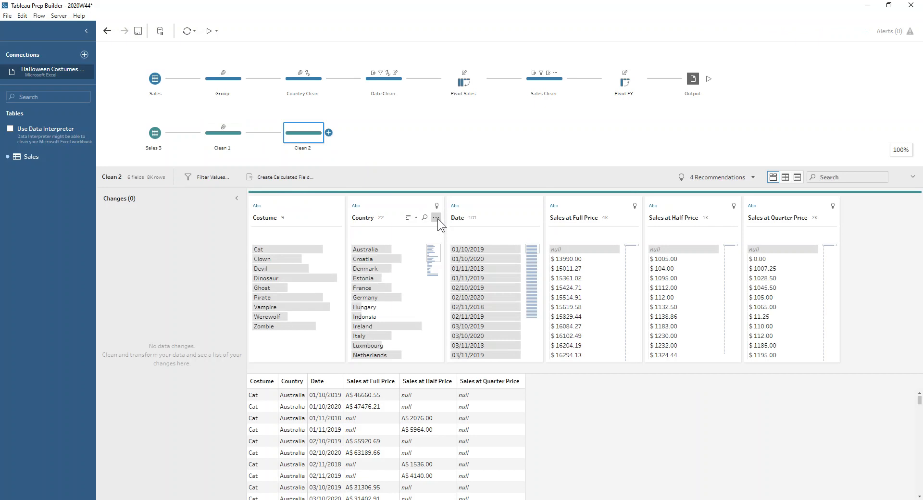
pyautogui.click(436, 205)
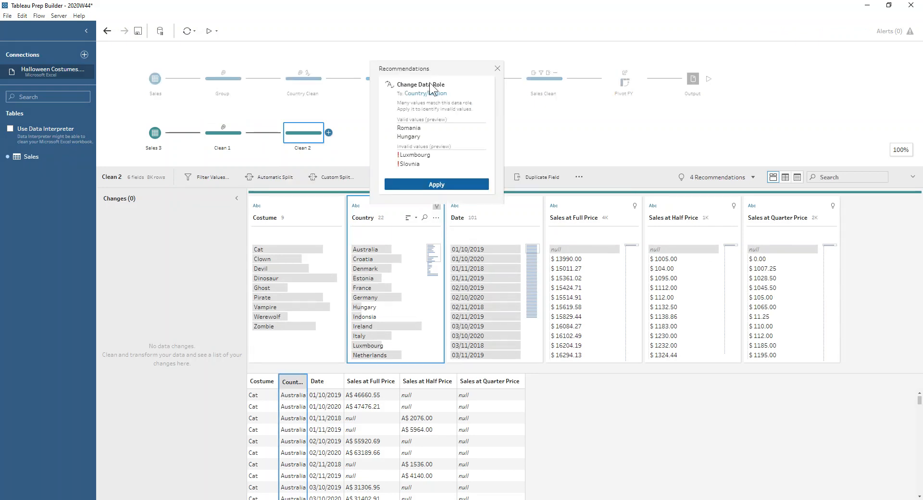
pyautogui.click(460, 181)
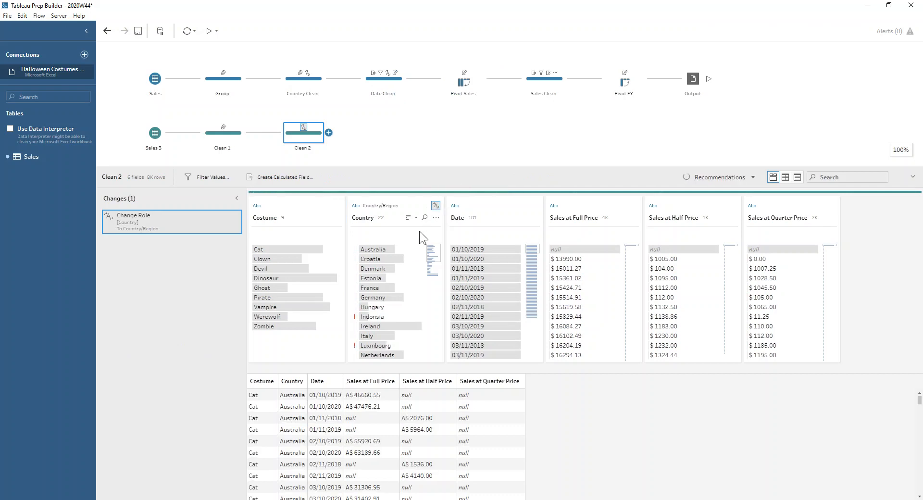
# Step: Replace the invalid Country values with matching data role values using the Group Values recommendation, and review the corrected countries
pyautogui.scroll(-2, 408, 312)
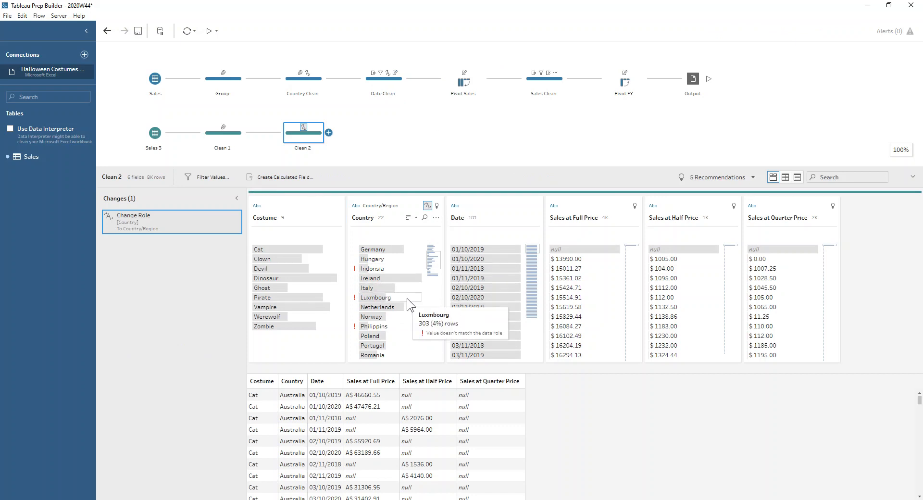
pyautogui.scroll(-2, 406, 302)
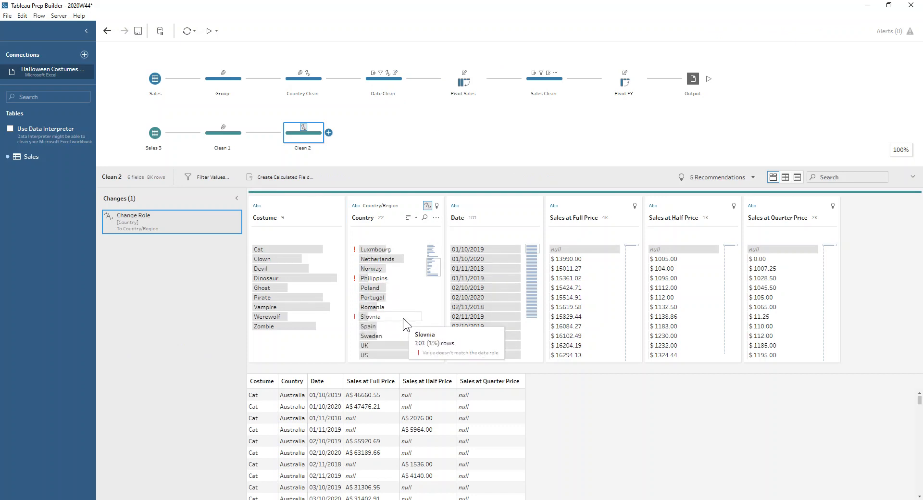
pyautogui.click(437, 205)
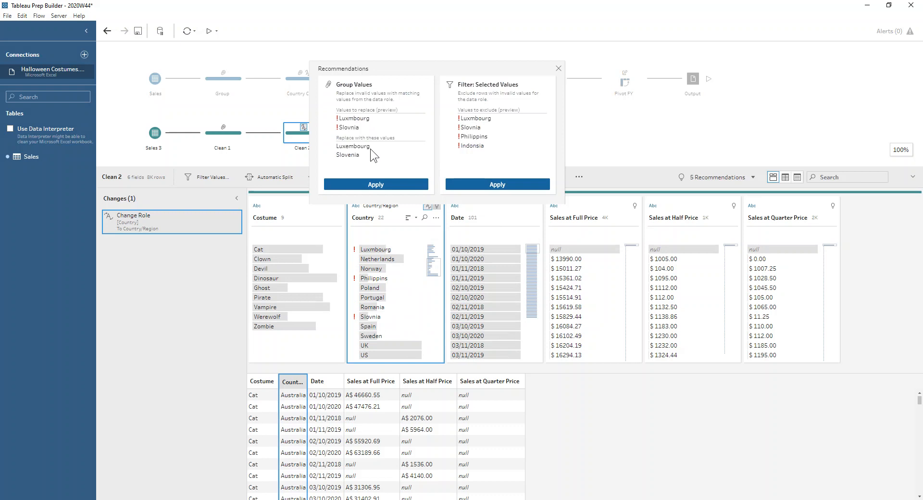
pyautogui.click(388, 183)
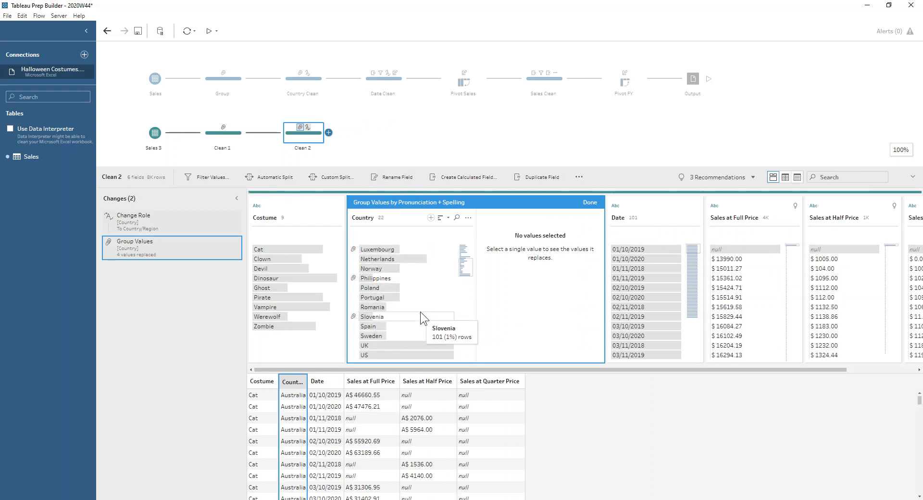
pyautogui.scroll(4, 417, 283)
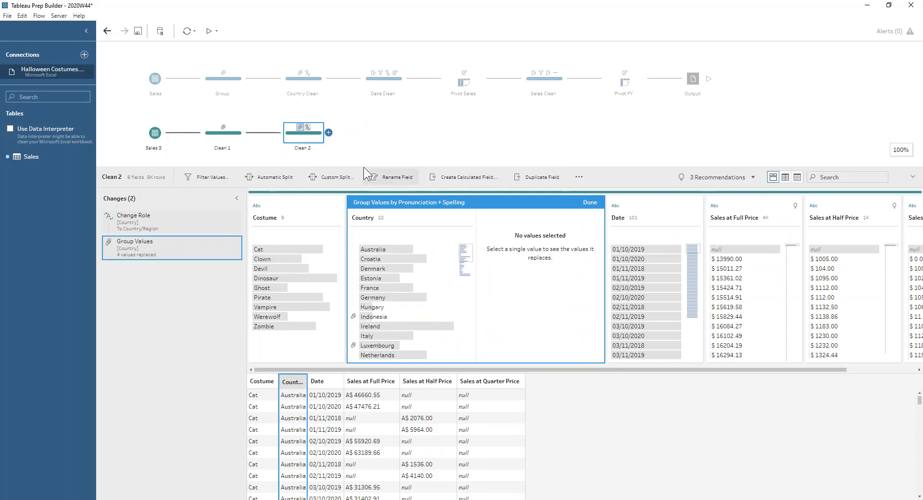
# Step: Add another clean step after Clean 2 in the flow
pyautogui.click(330, 132)
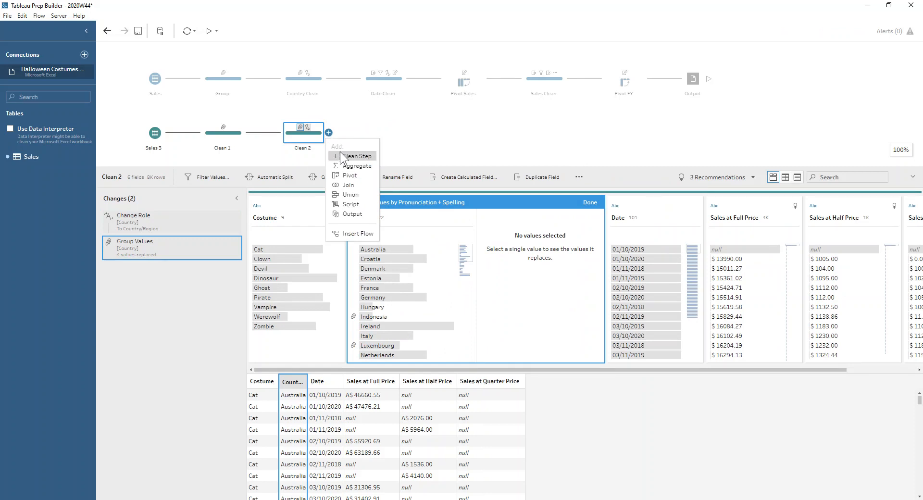
pyautogui.click(340, 151)
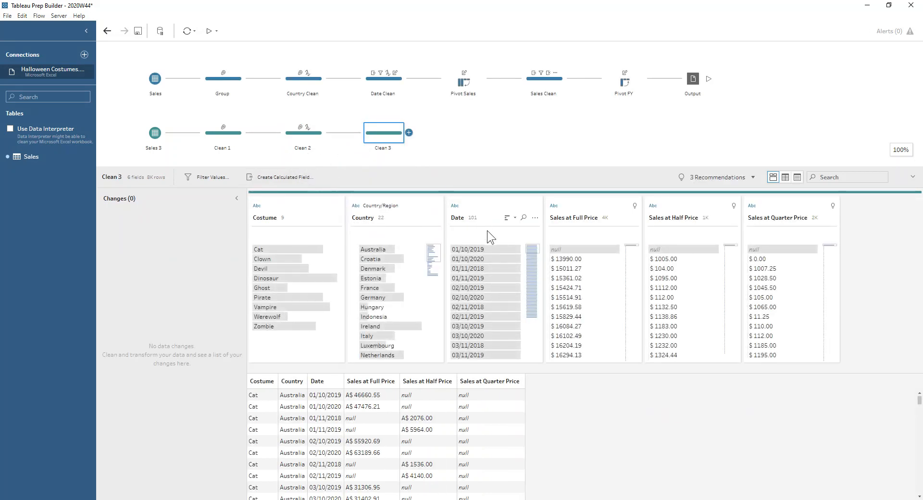
# Step: Change the data type of the Date field from String to Date in the Clean 3 step
pyautogui.click(454, 206)
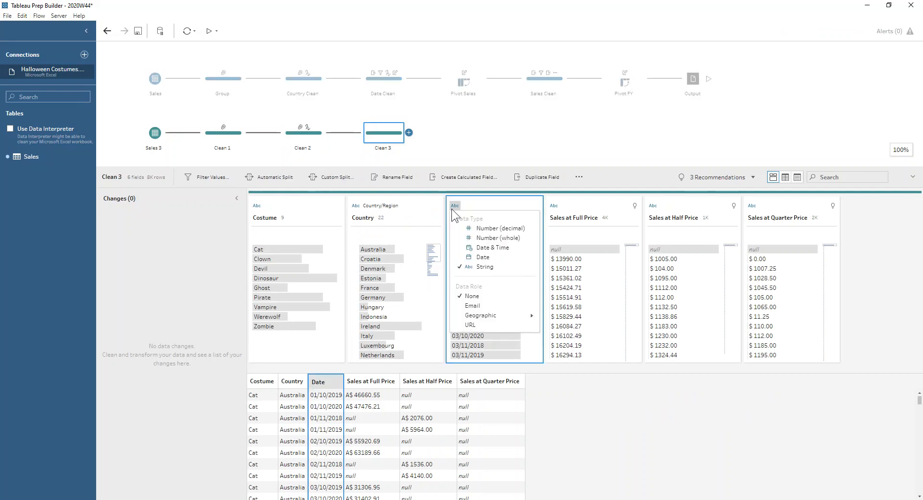
pyautogui.click(471, 258)
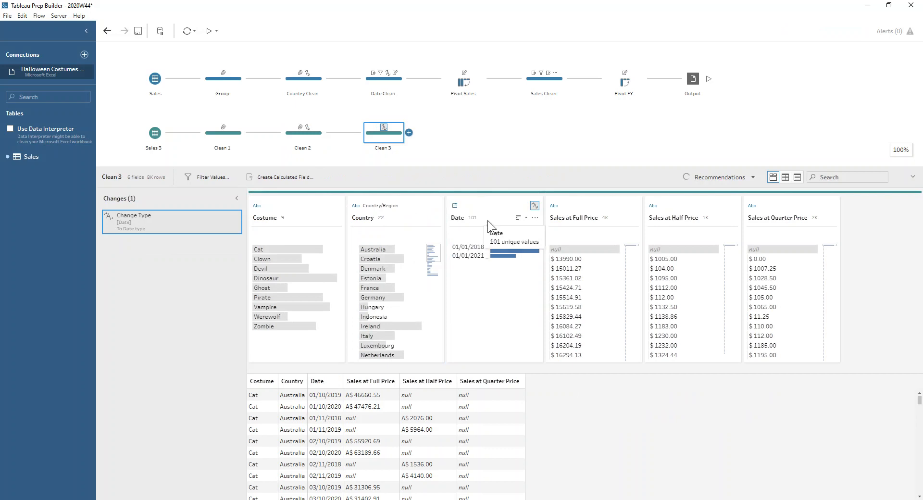
pyautogui.moveTo(503, 246)
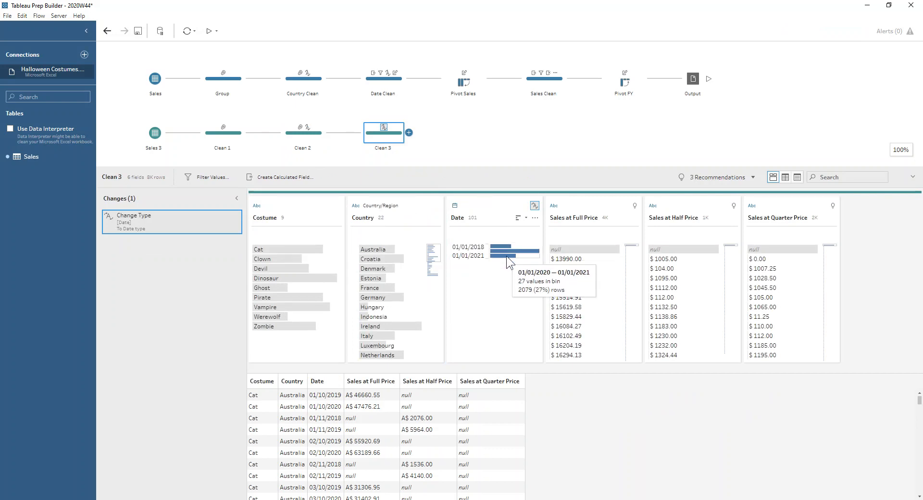
# Step: Convert the Date field to year numbers using a custom fiscal year that starts in November
pyautogui.click(535, 218)
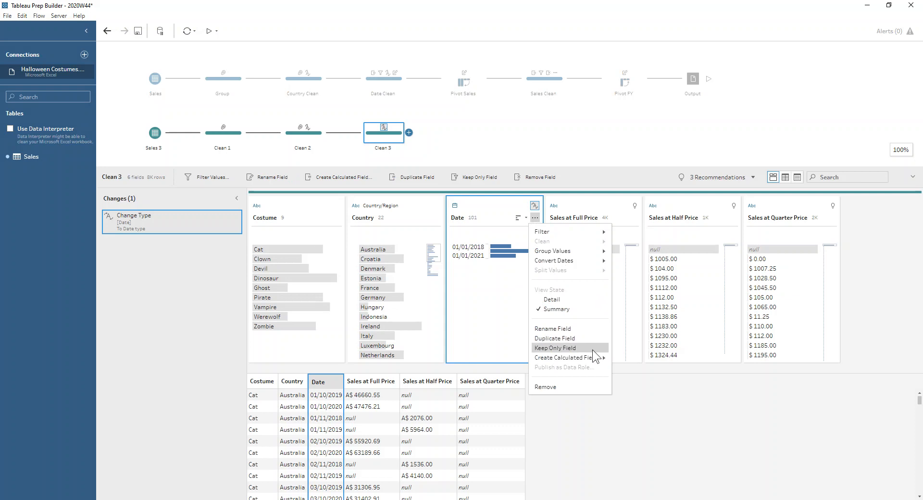
pyautogui.moveTo(600, 259)
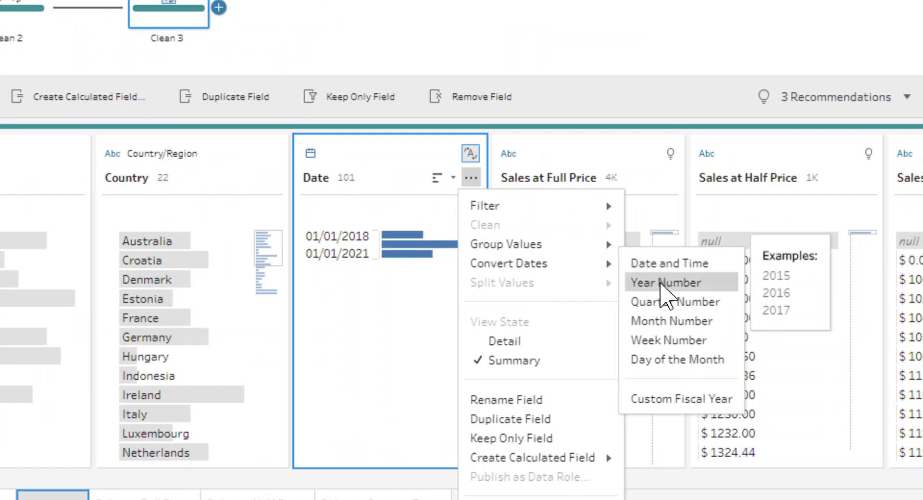
pyautogui.moveTo(555, 269)
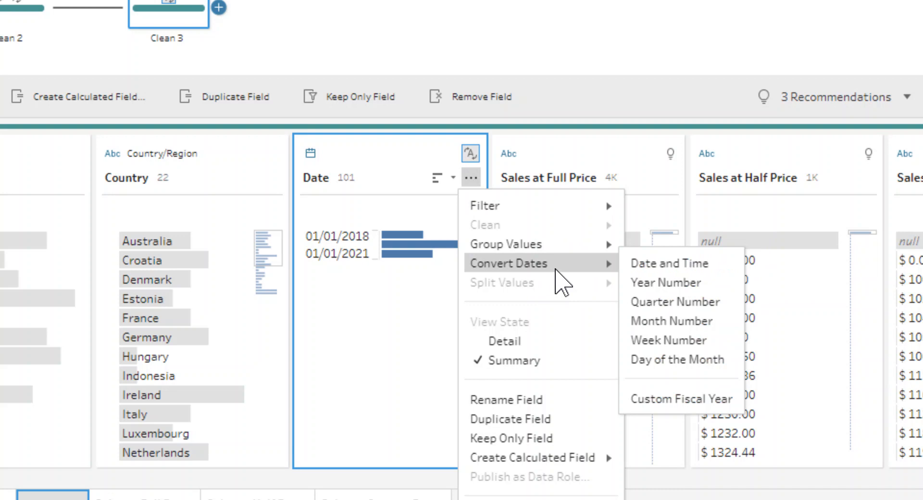
pyautogui.click(711, 403)
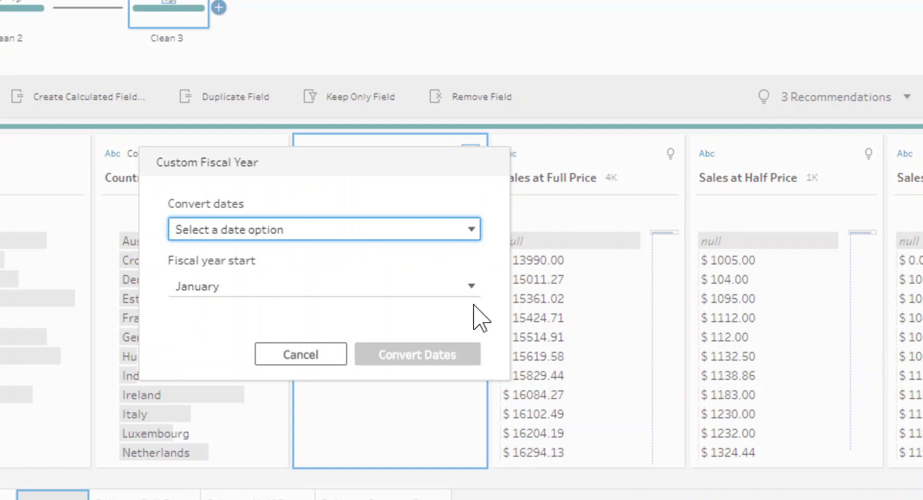
pyautogui.click(249, 230)
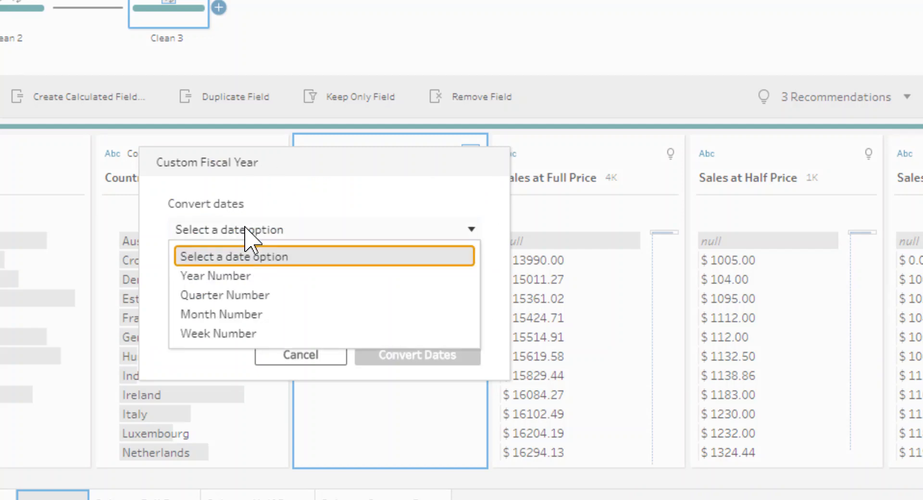
pyautogui.click(249, 275)
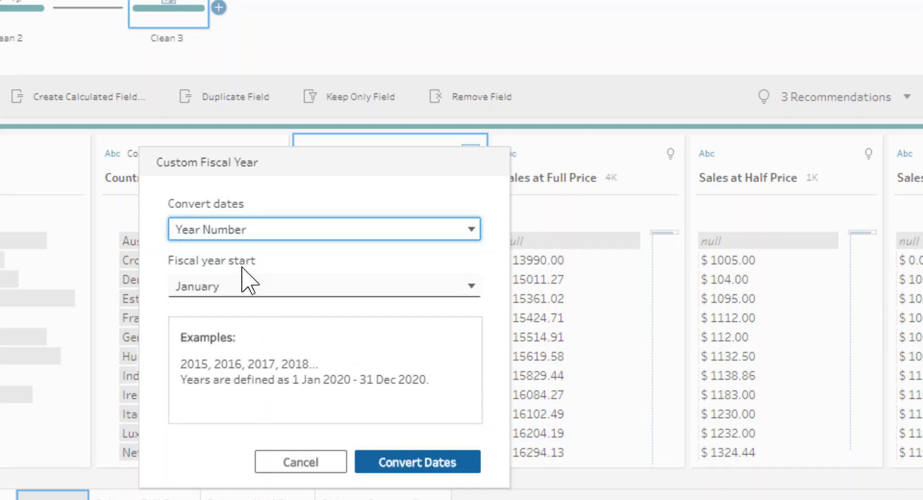
pyautogui.click(225, 287)
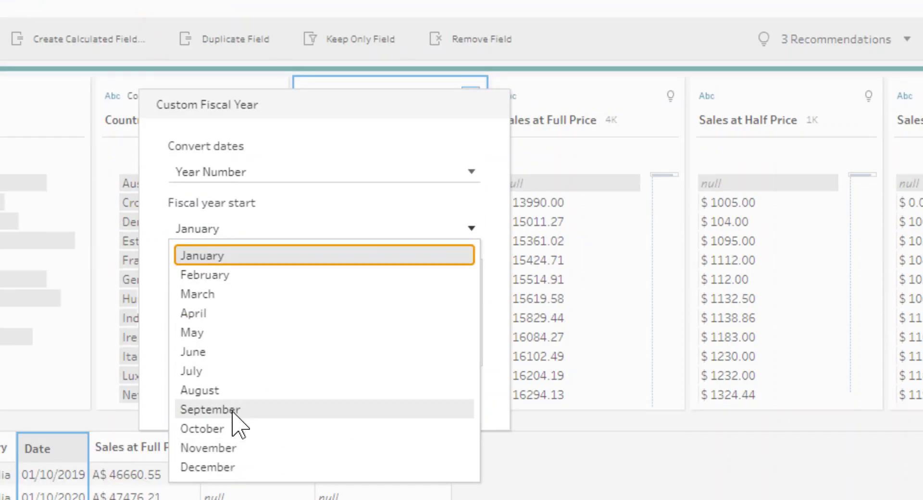
pyautogui.click(237, 448)
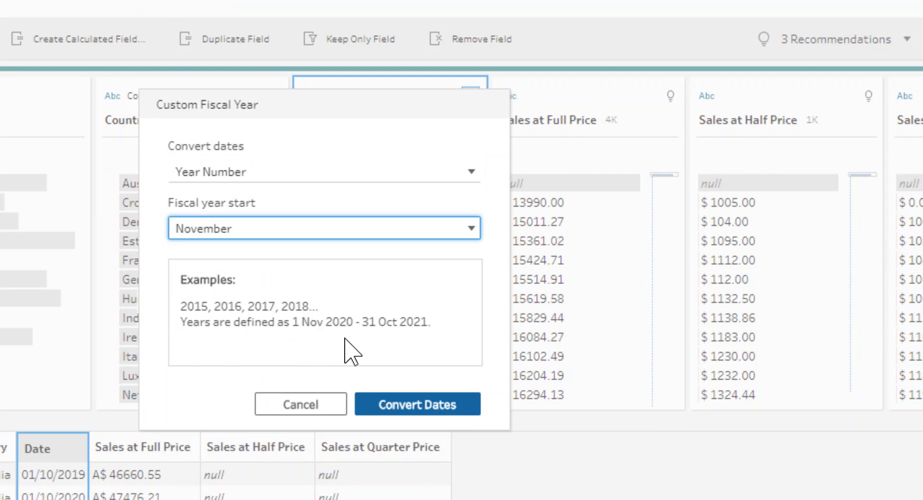
pyautogui.click(446, 409)
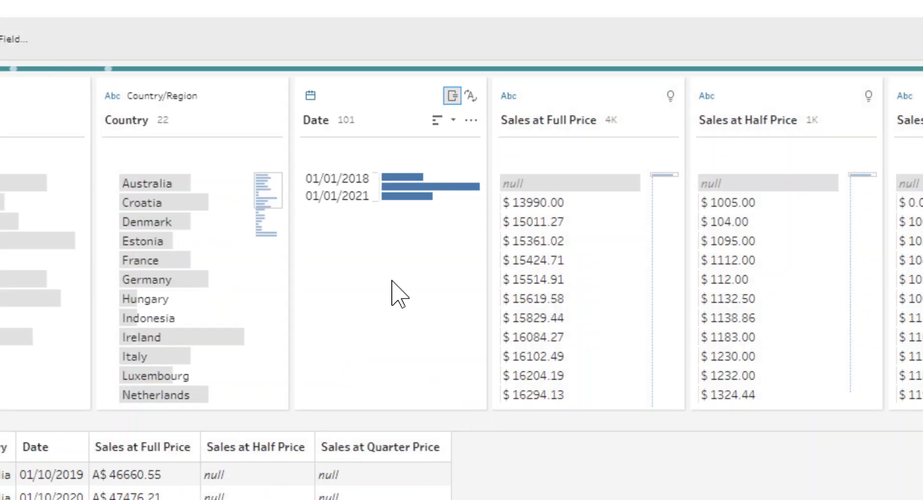
# Step: Rename the Date field to Fiscal Year and exclude its 2018 value
pyautogui.doubleClick(313, 121)
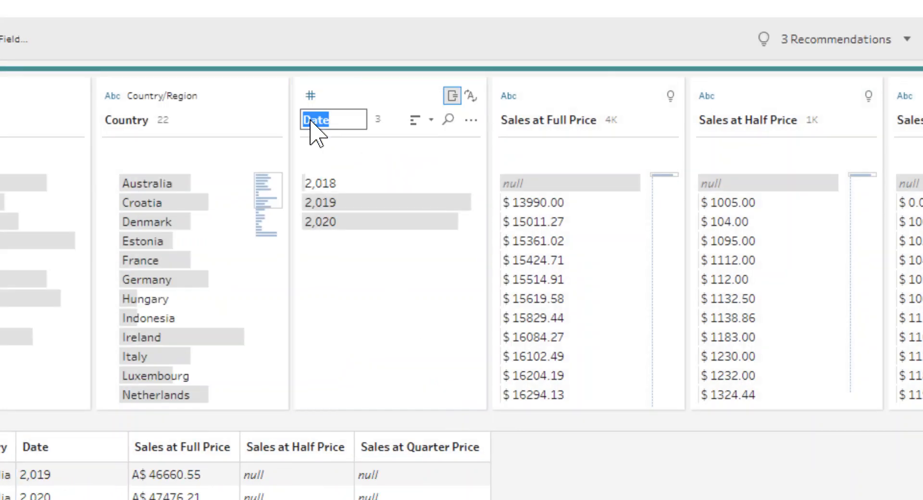
pyautogui.write('Fiscal Year')
pyautogui.press('Return')
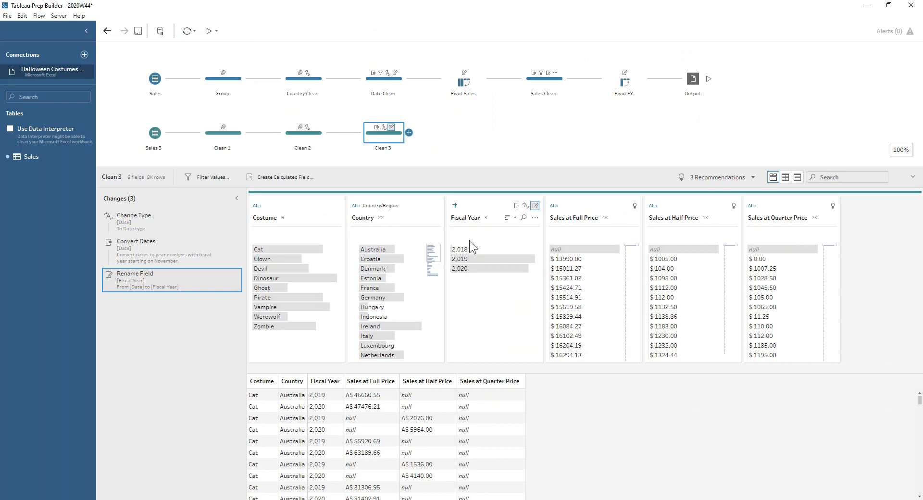
pyautogui.click(471, 245)
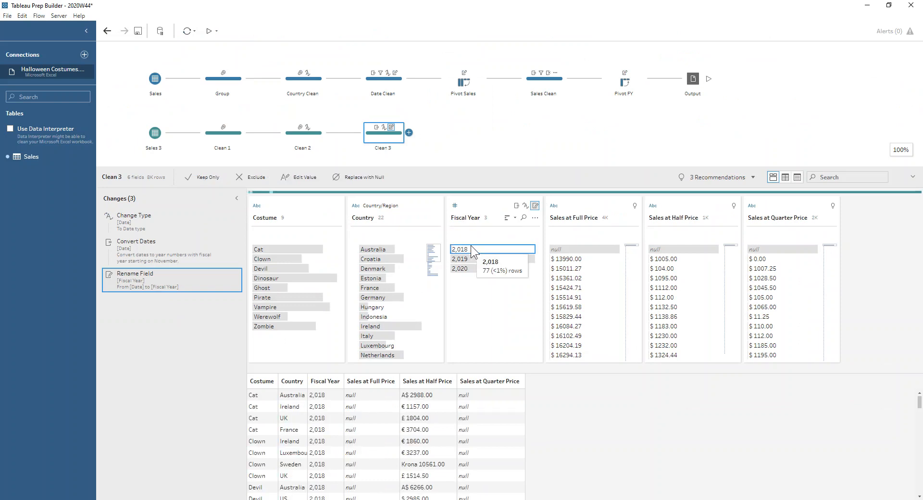
pyautogui.click(258, 179)
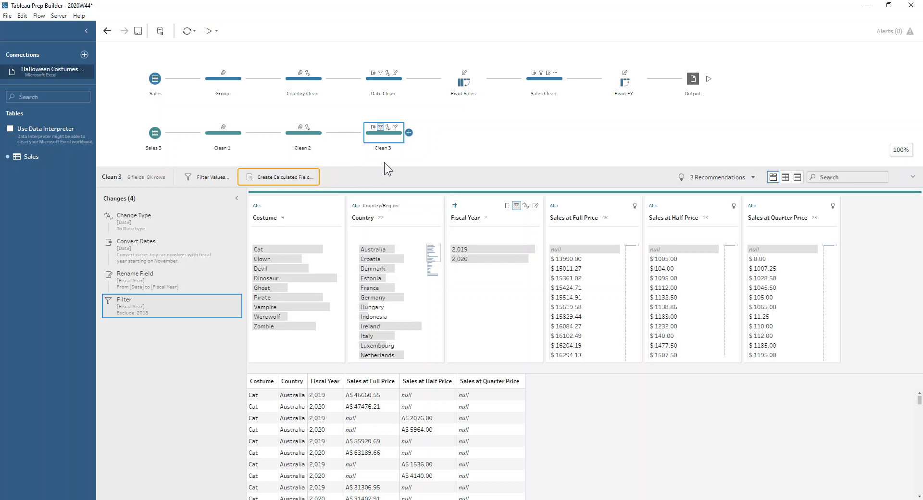
# Step: Add a pivot step after Clean 3 and pivot columns to rows with a wildcard search for Sales
pyautogui.click(408, 134)
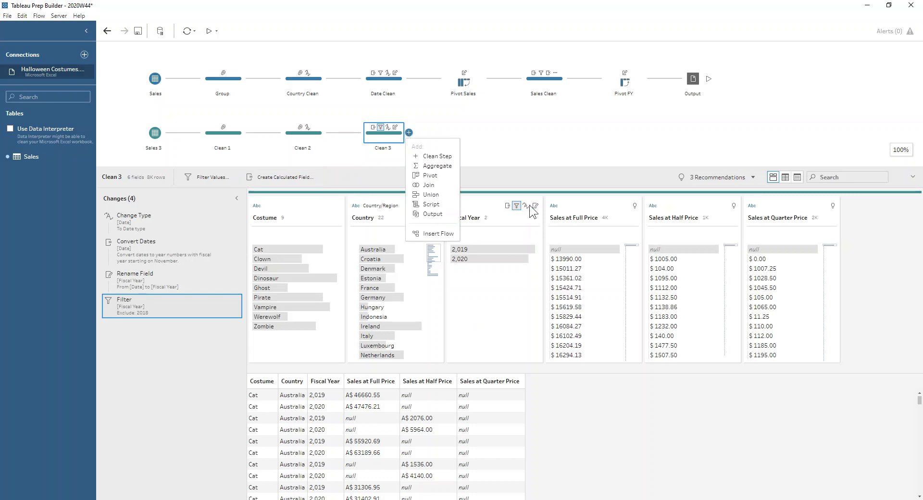
pyautogui.click(430, 176)
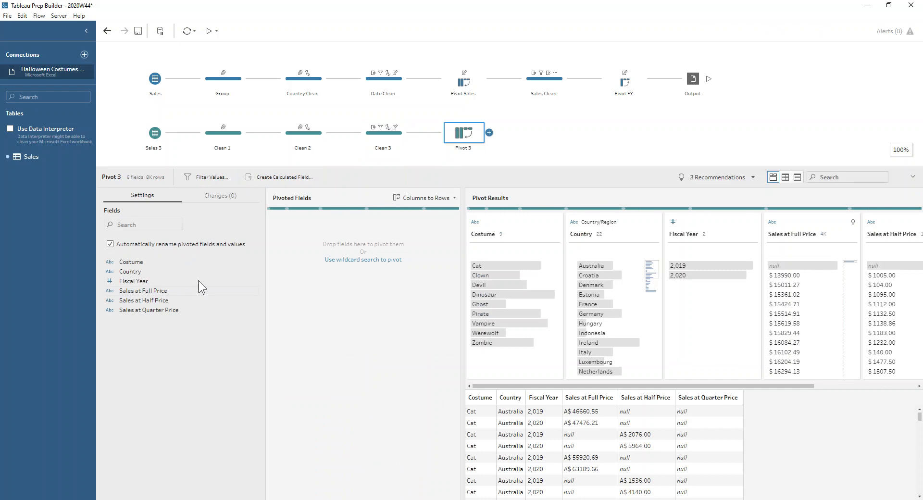
pyautogui.click(358, 259)
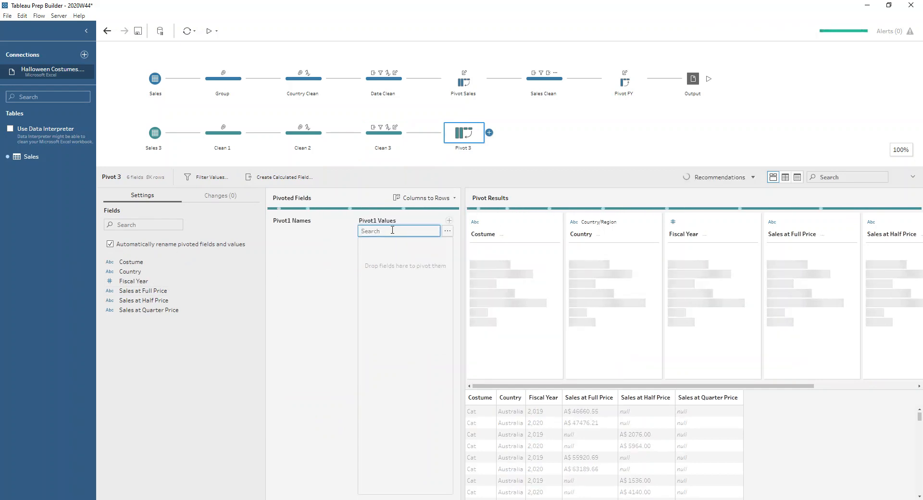
pyautogui.write('Saes')
pyautogui.press('BackSpace')
pyautogui.write('les')
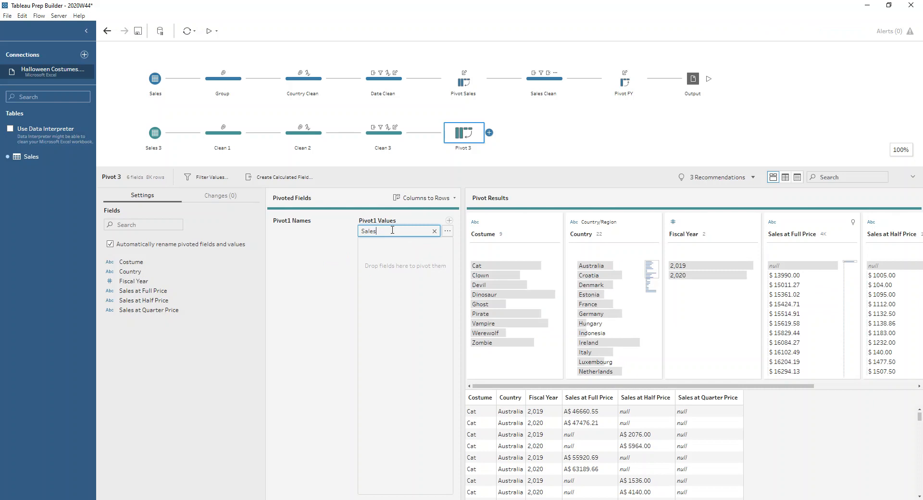
pyautogui.press('Return')
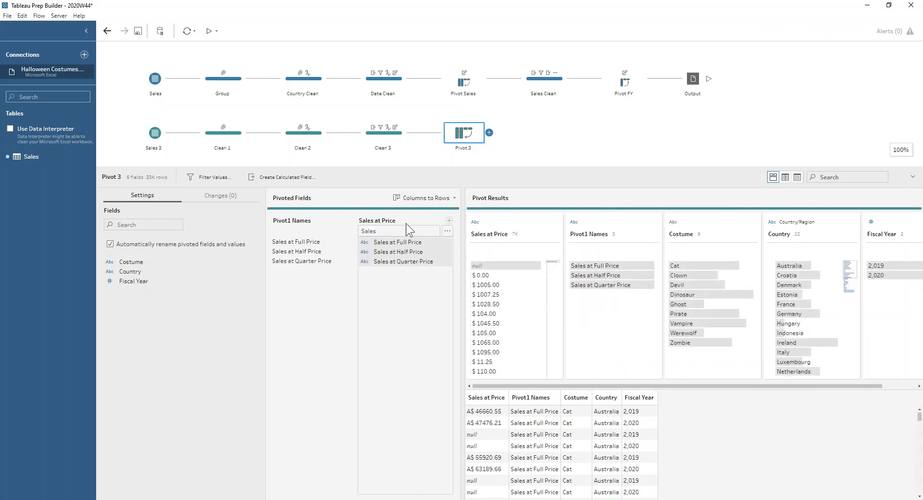
# Step: Add a clean step after Pivot 3 and exclude the null values from the Sales at Price field
pyautogui.click(490, 133)
pyautogui.click(505, 153)
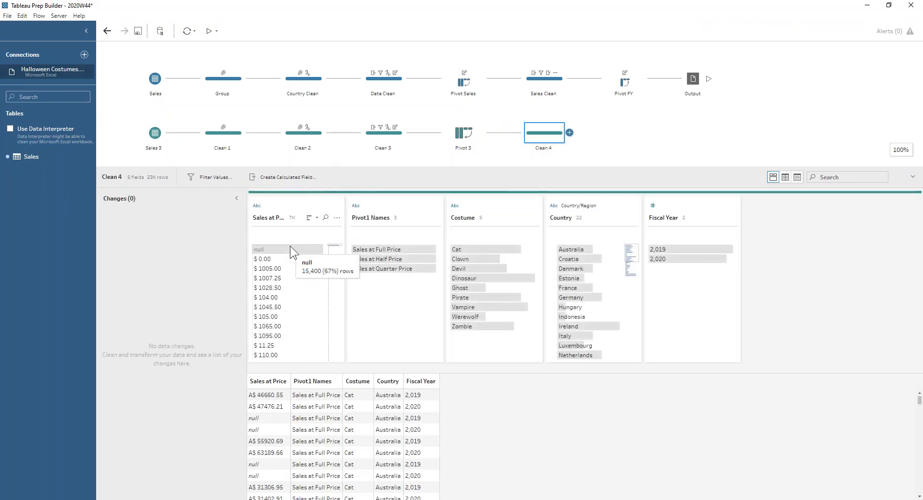
pyautogui.click(290, 248)
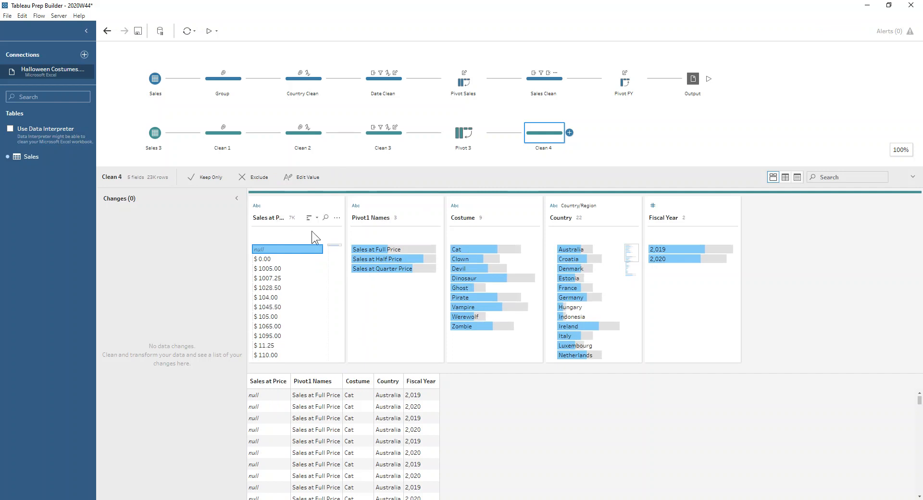
pyautogui.click(253, 178)
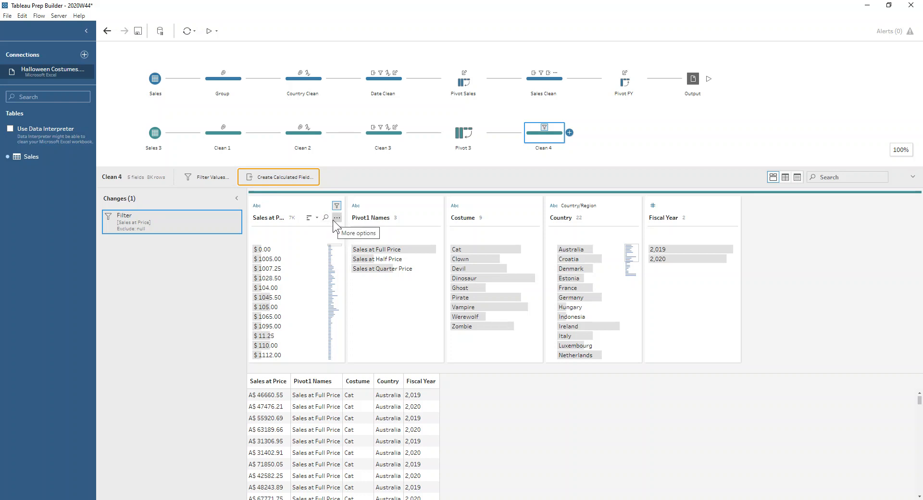
# Step: Apply a custom split to Sales at Price with a space as separator, splitting off the last 1 field
pyautogui.click(334, 219)
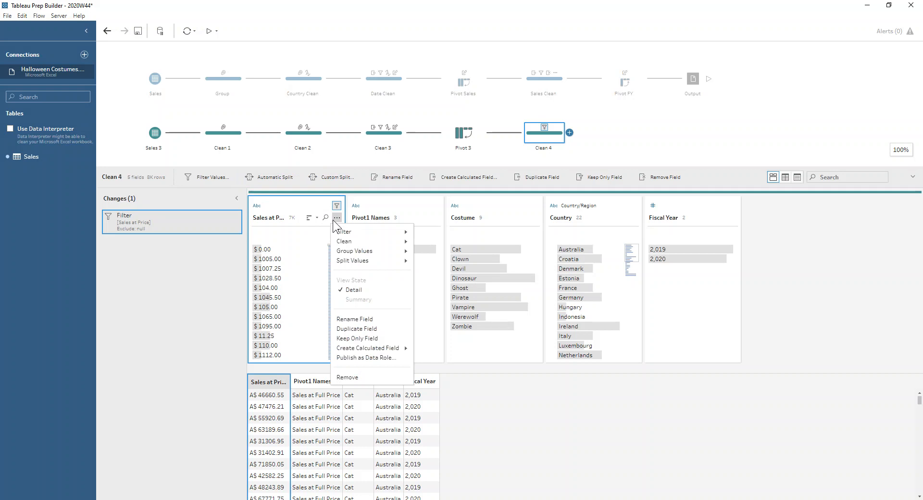
pyautogui.moveTo(353, 260)
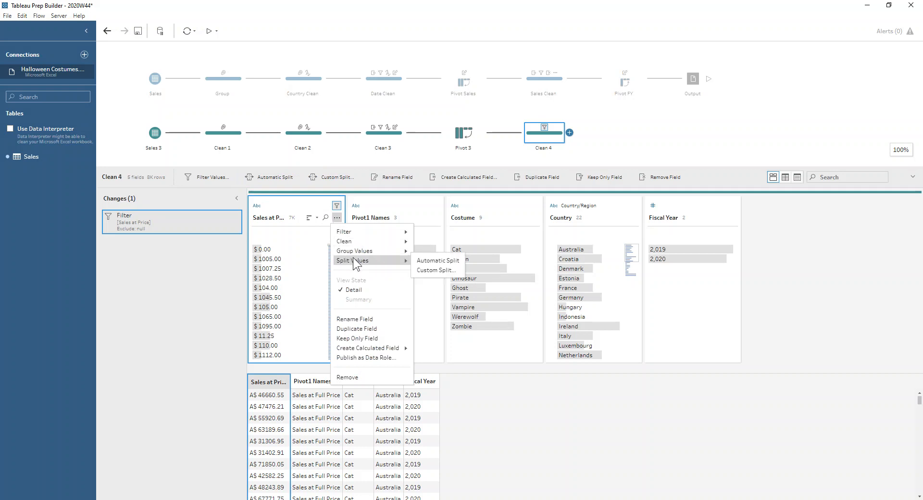
pyautogui.click(420, 270)
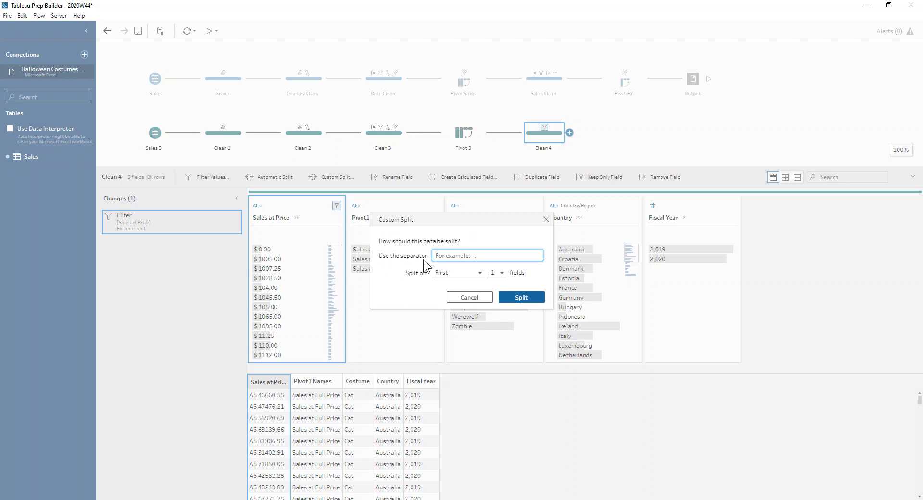
pyautogui.click(456, 272)
pyautogui.click(457, 292)
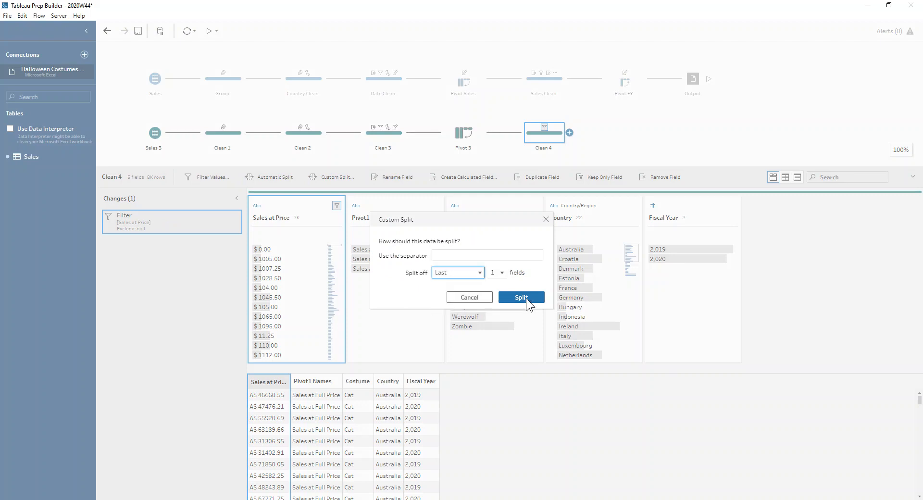
pyautogui.click(526, 298)
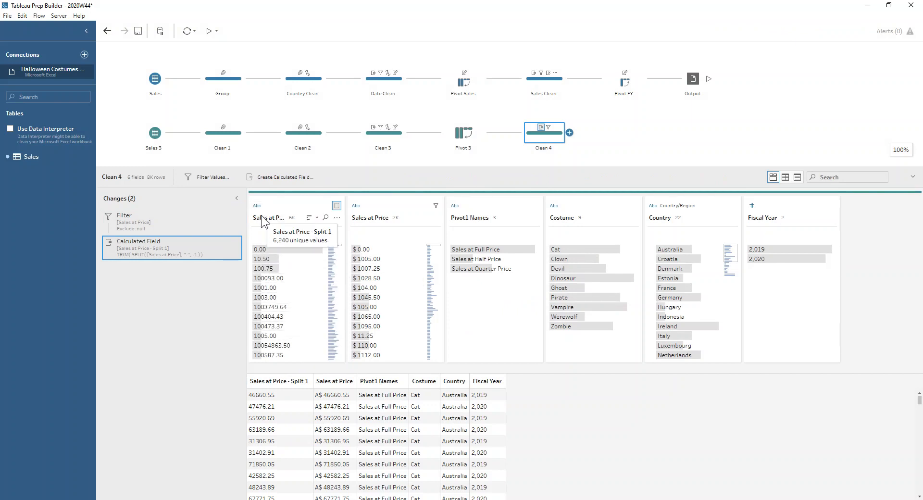
# Step: Rename the field split from Sales at Price to Sales and change its data type to Number (whole)
pyautogui.click(276, 246)
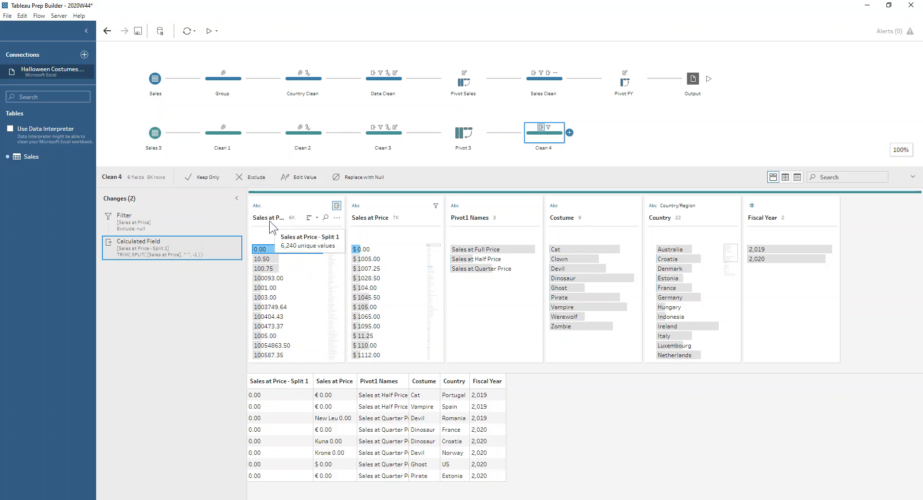
pyautogui.click(276, 229)
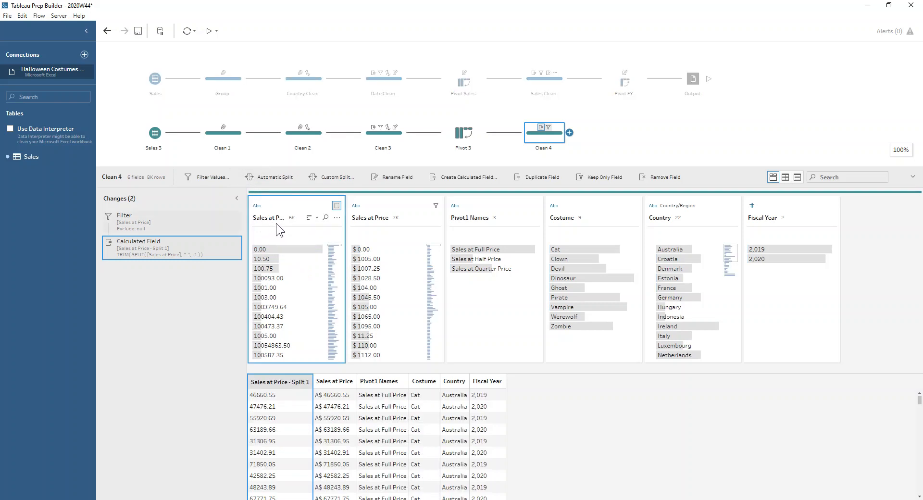
pyautogui.doubleClick(273, 217)
pyautogui.moveTo(263, 217); pyautogui.dragTo(284, 218)
pyautogui.press('BackSpace')
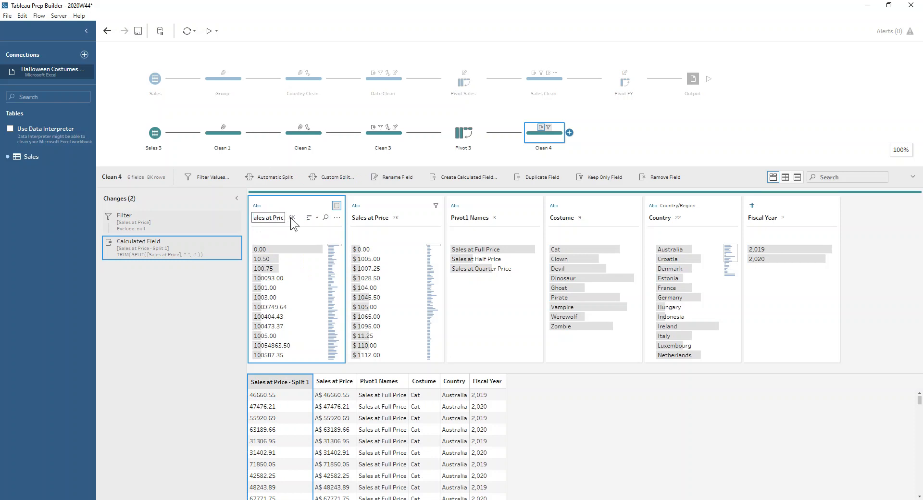
pyautogui.press('BackSpace')
pyautogui.press('BackSpace')
pyautogui.press('BackSpace')
pyautogui.press('BackSpace')
pyautogui.press('BackSpace')
pyautogui.press('BackSpace')
pyautogui.press('BackSpace')
pyautogui.press('BackSpace')
pyautogui.press('BackSpace')
pyautogui.press('Return')
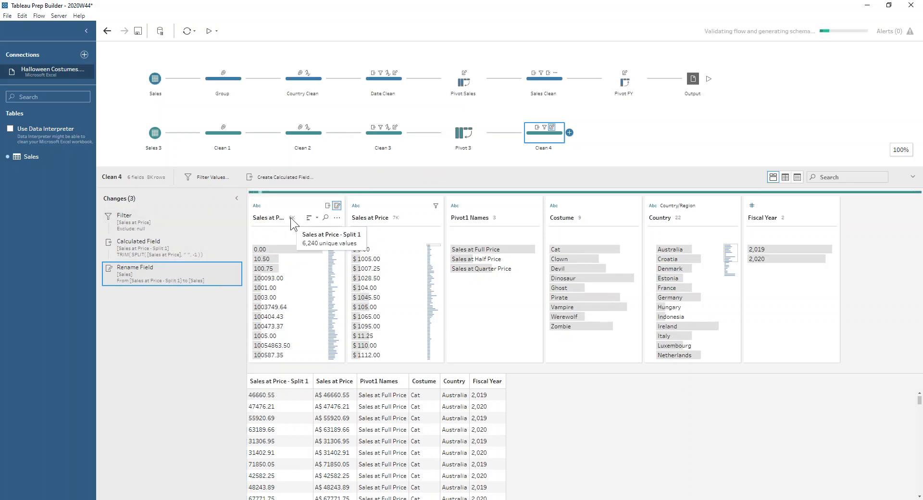
pyautogui.click(256, 205)
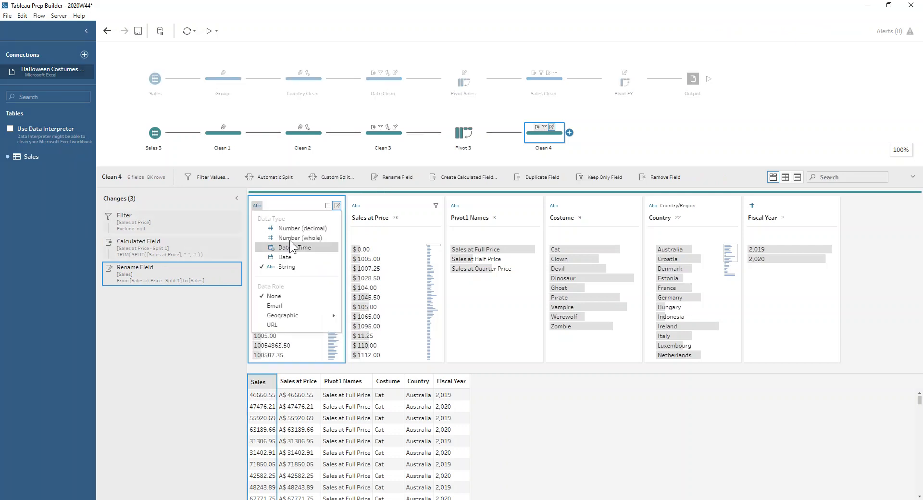
pyautogui.click(291, 237)
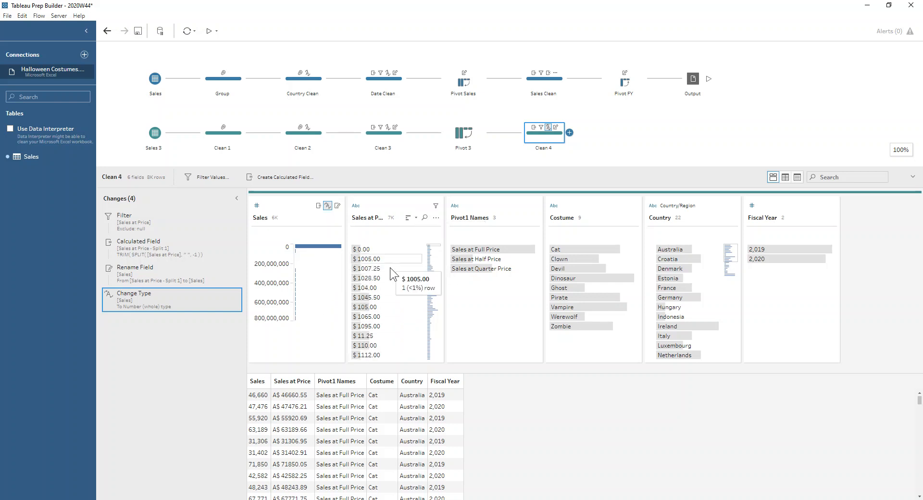
# Step: Remove the numbers and the punctuation from the Sales at Price values, leaving only the currency text
pyautogui.scroll(-3, 389, 342)
pyautogui.scroll(-6, 388, 342)
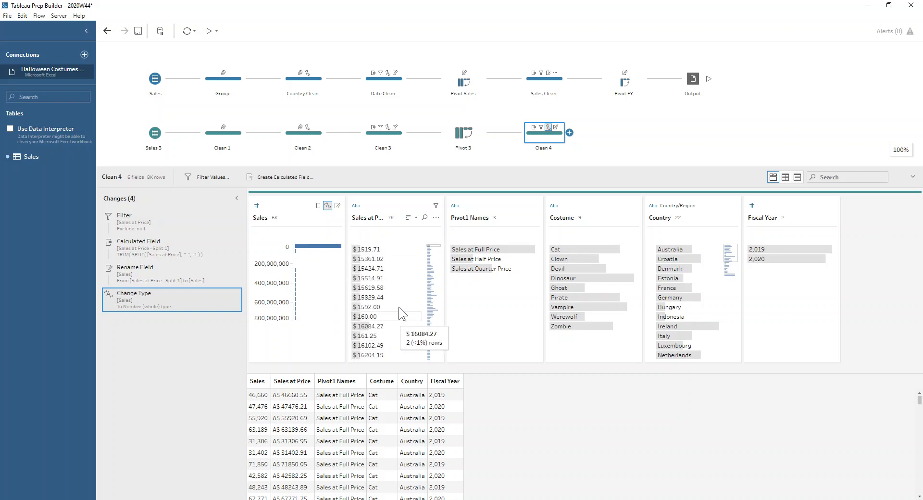
pyautogui.moveTo(430, 247); pyautogui.dragTo(429, 310)
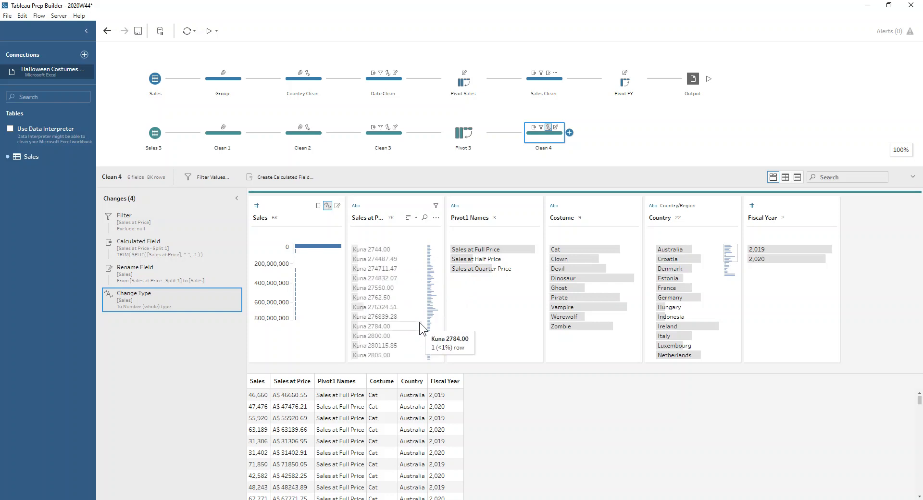
pyautogui.scroll(-5, 377, 323)
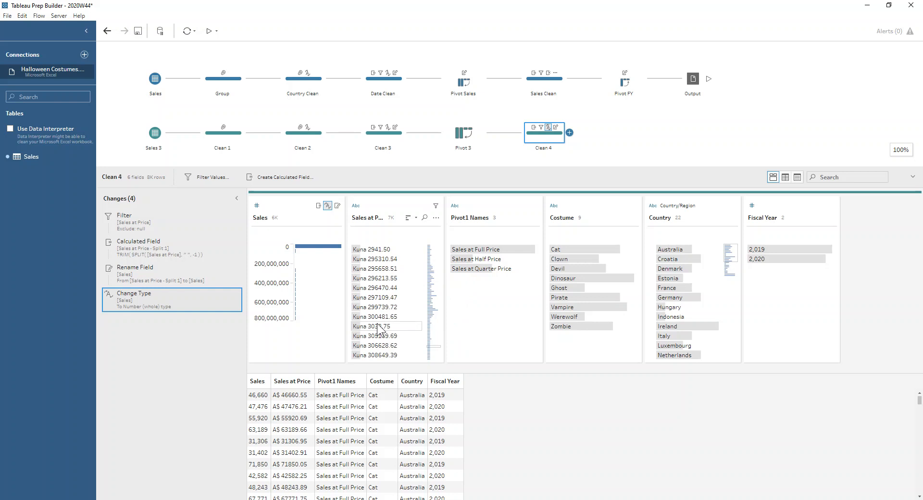
pyautogui.click(436, 217)
pyautogui.moveTo(451, 243)
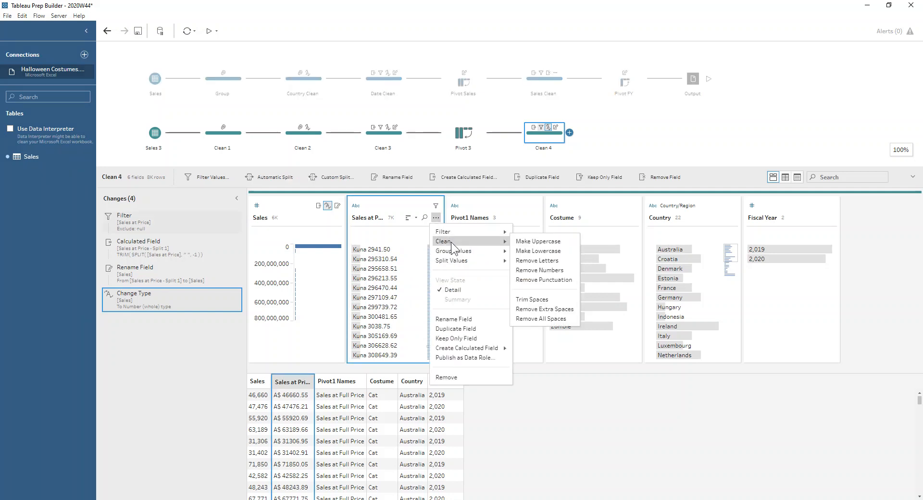
pyautogui.click(541, 270)
pyautogui.click(434, 219)
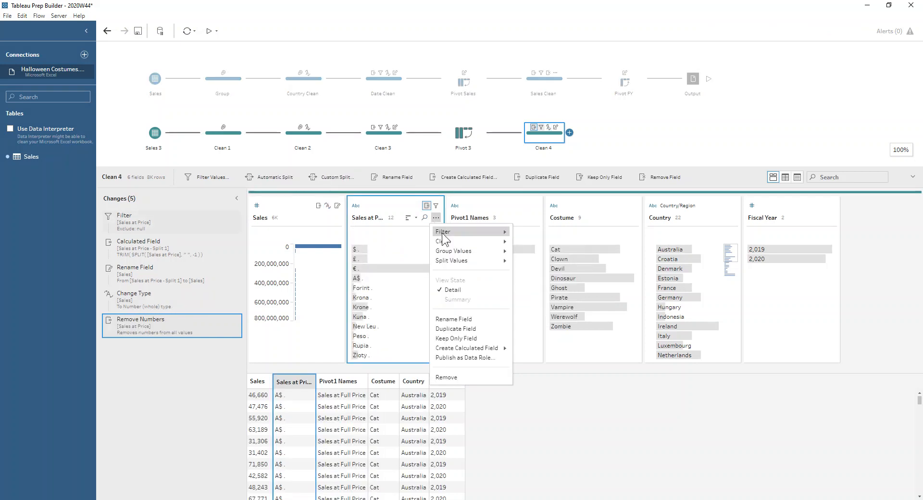
pyautogui.moveTo(472, 241)
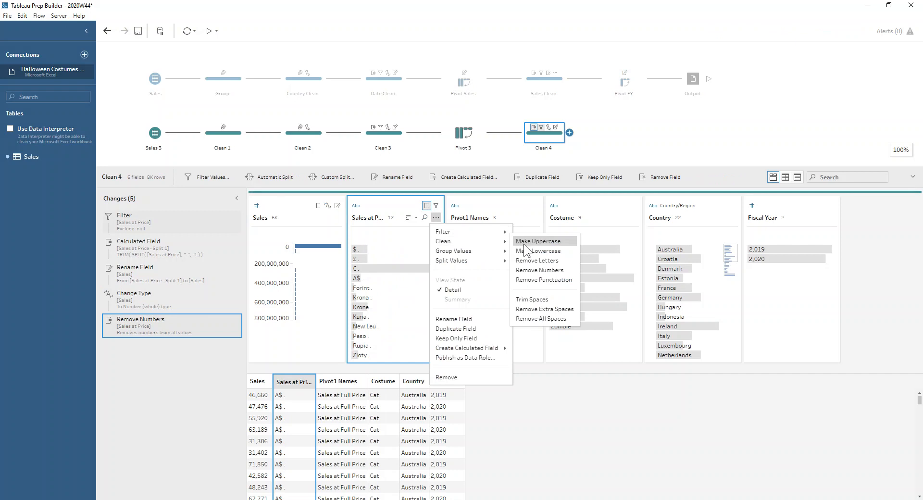
pyautogui.click(543, 280)
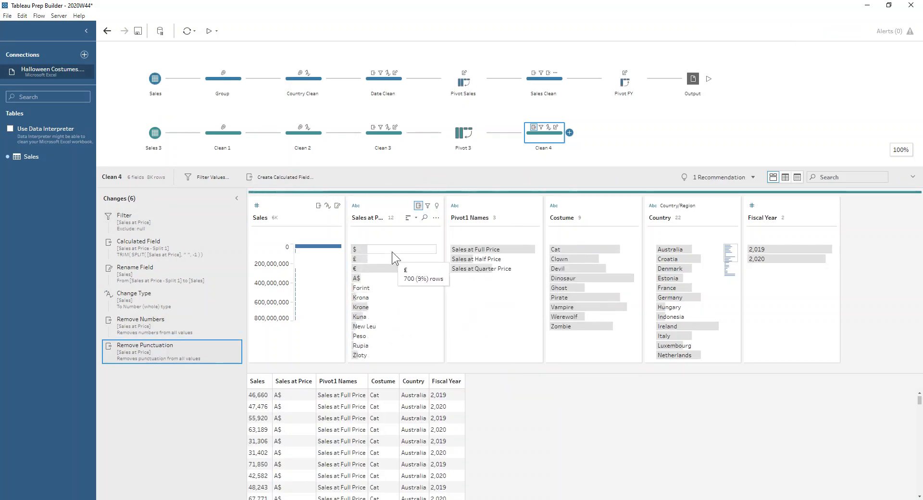
# Step: Trim the spaces from the Sales at Price values and rename the field to Currency
pyautogui.click(435, 218)
pyautogui.moveTo(477, 252)
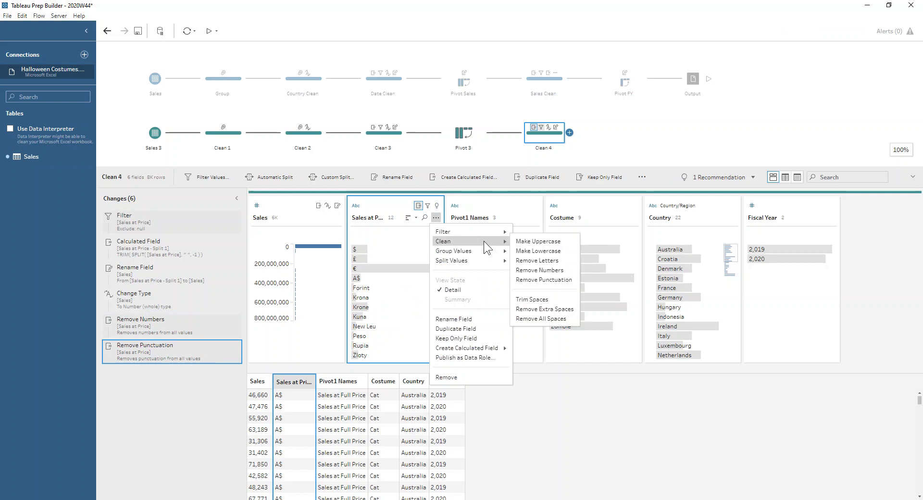
pyautogui.click(553, 296)
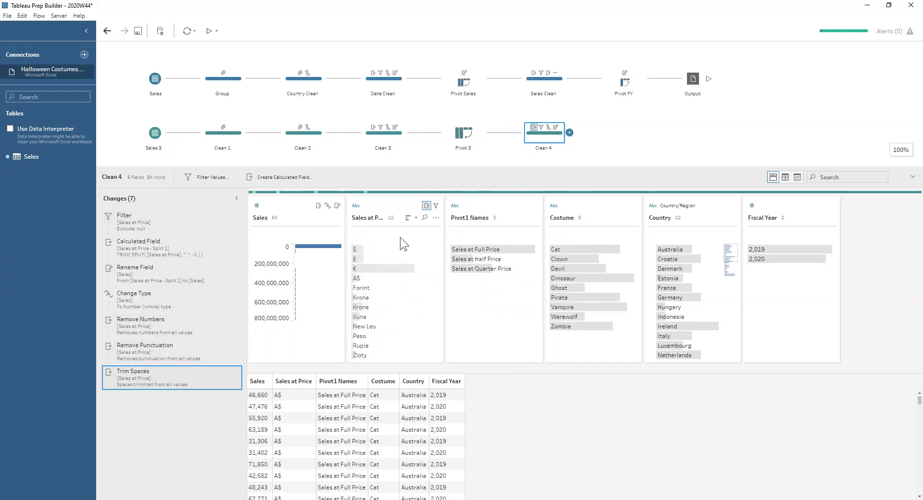
pyautogui.doubleClick(361, 220)
pyautogui.write('Curren')
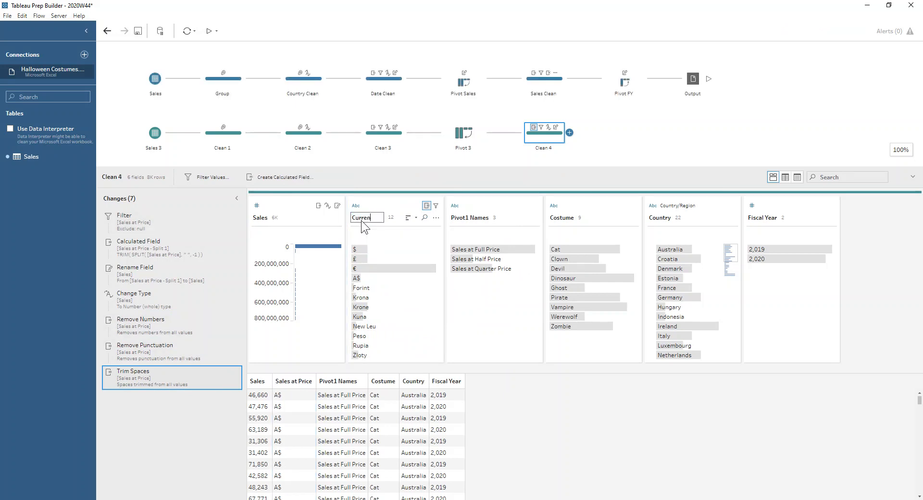
pyautogui.write('cy')
pyautogui.press('Return')
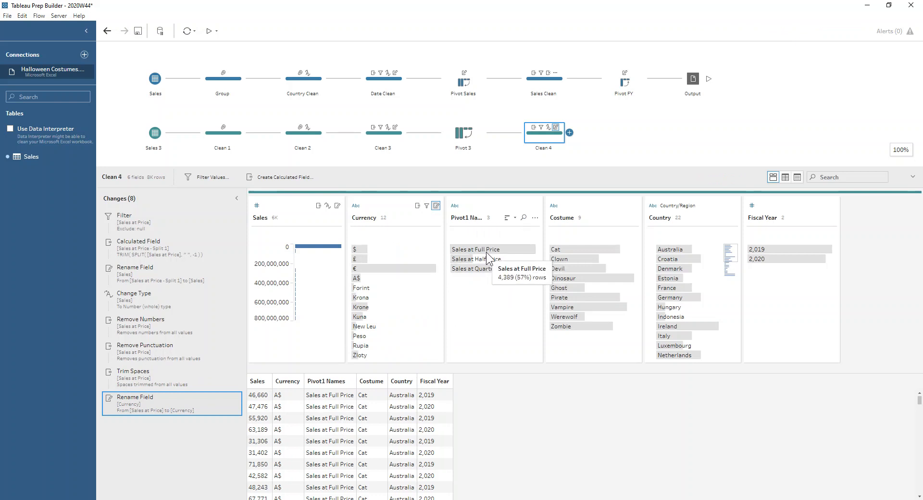
# Step: Apply an automatic split to the Pivot1 Names field
pyautogui.click(535, 218)
pyautogui.moveTo(553, 251)
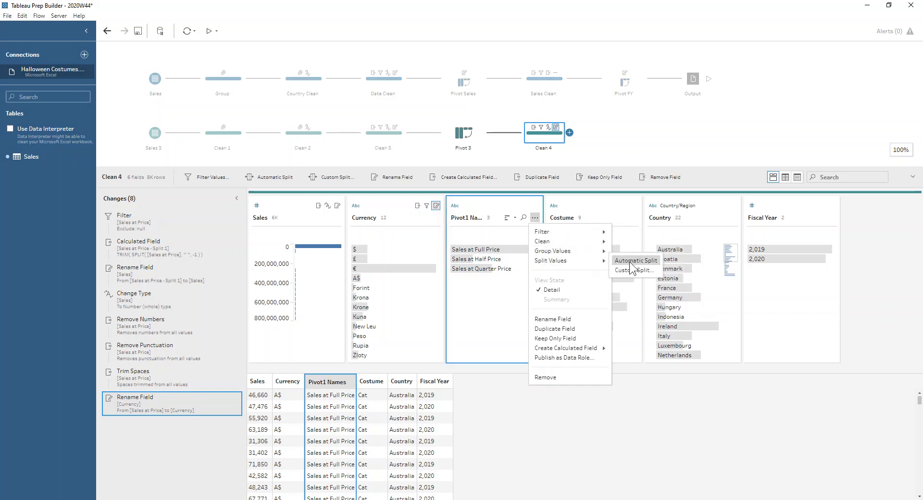
pyautogui.click(629, 260)
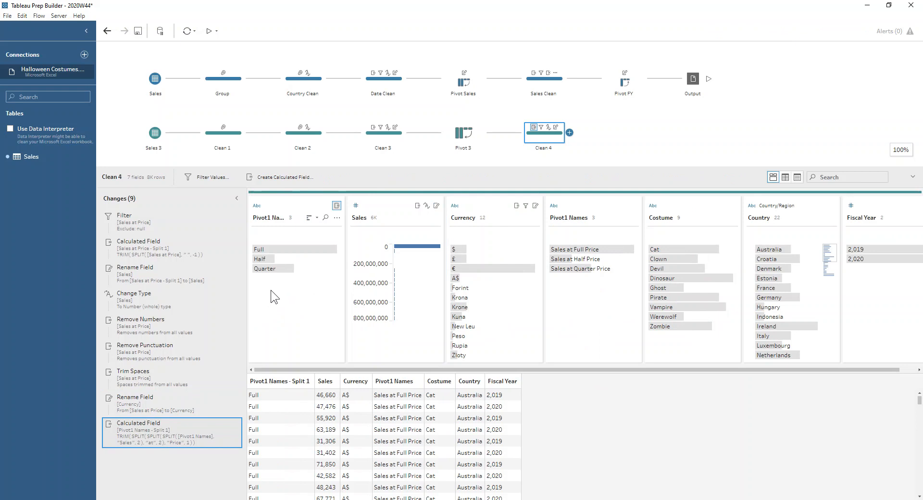
# Step: Remove the original Pivot1 Names field and rename the field split from it to Price
pyautogui.click(589, 207)
pyautogui.click(643, 181)
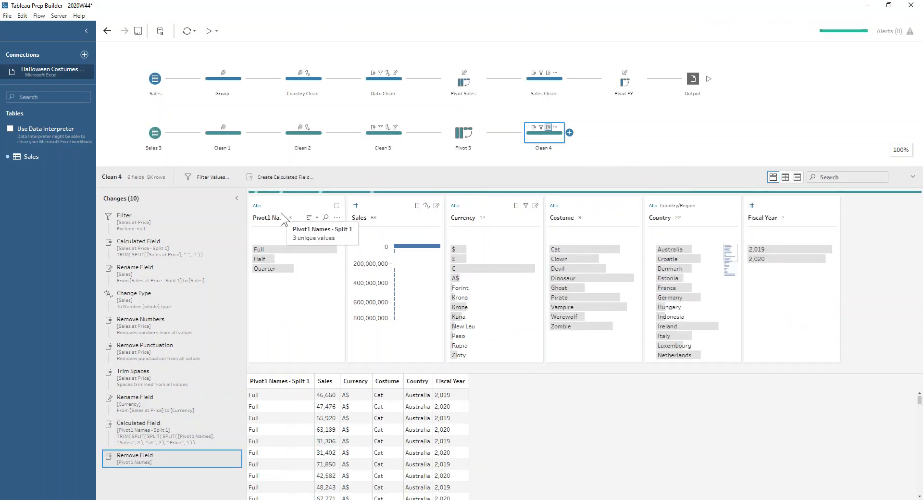
pyautogui.doubleClick(281, 218)
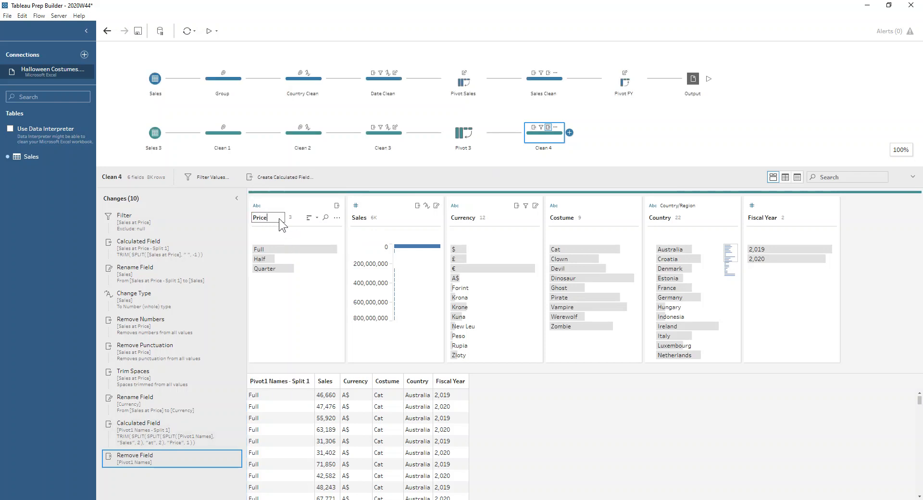
pyautogui.press('Return')
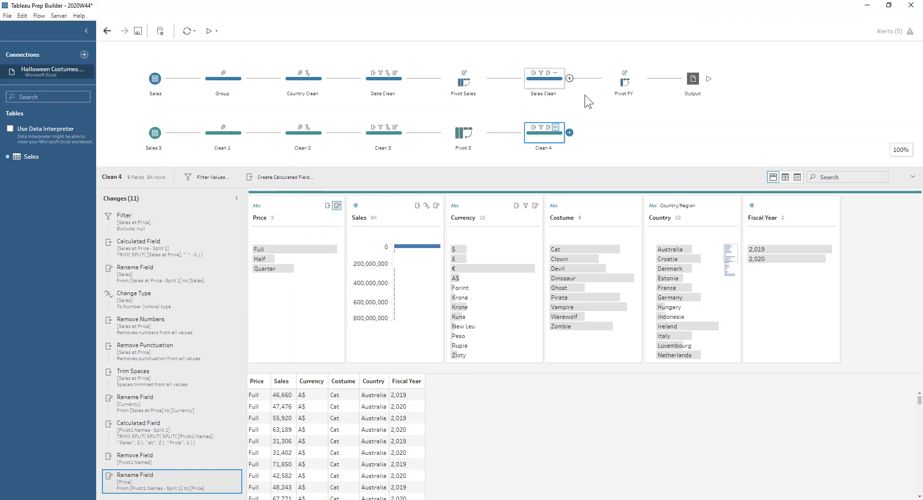
# Step: Add a pivot step after Clean 4
pyautogui.click(570, 133)
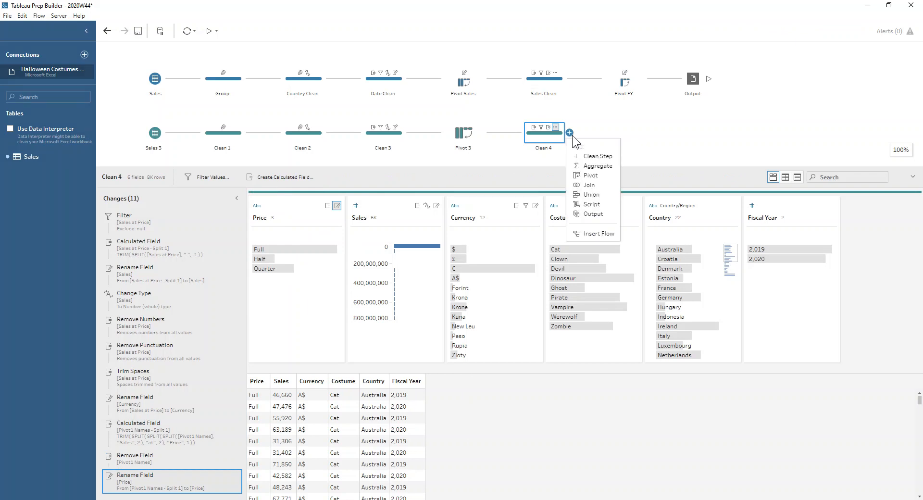
pyautogui.click(594, 175)
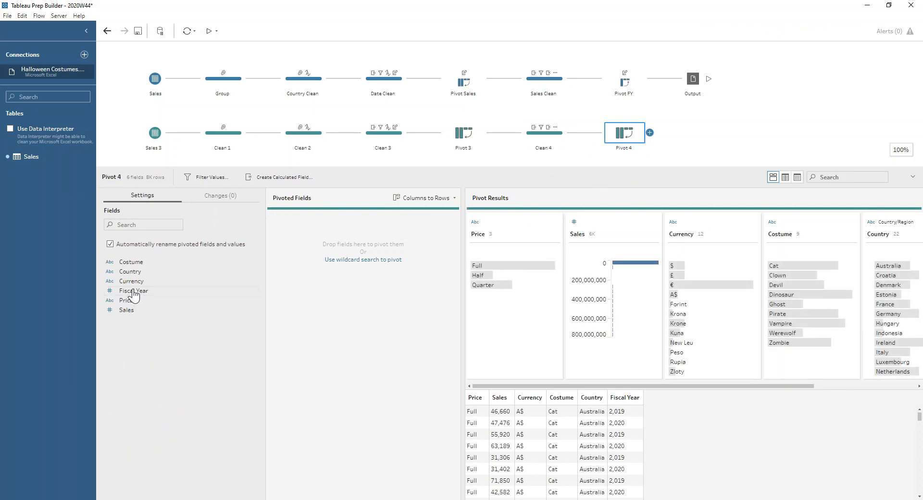
pyautogui.moveTo(133, 294); pyautogui.dragTo(317, 270)
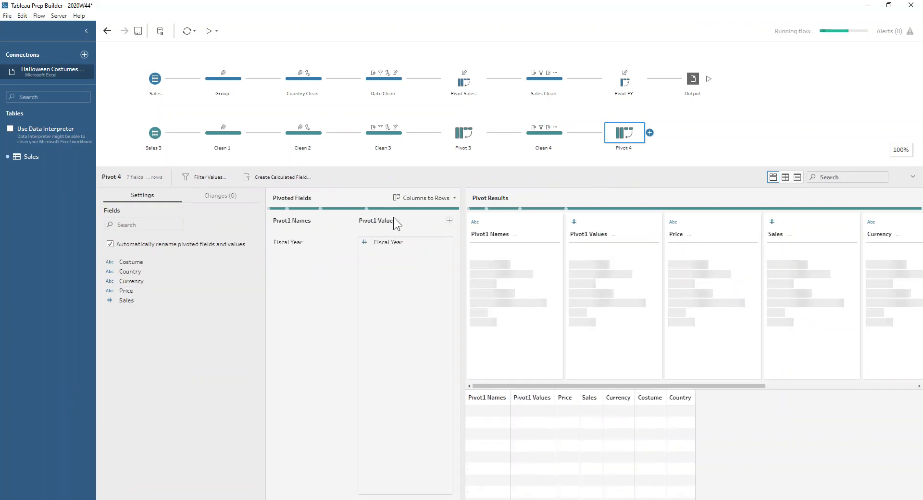
pyautogui.moveTo(381, 247); pyautogui.dragTo(172, 318)
# Step: Switch the pivot to rows to columns, using Fiscal Year as the pivoted field and the sum of Sales as the aggregated field
pyautogui.click(454, 197)
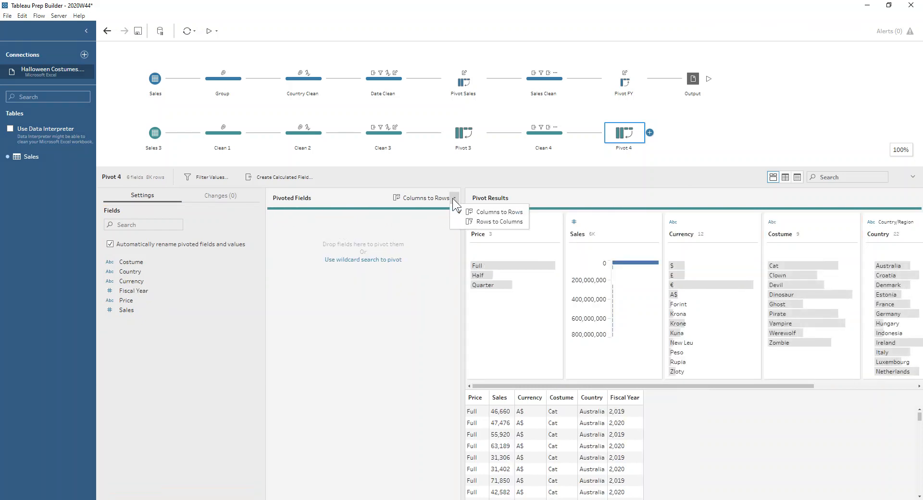
pyautogui.click(465, 221)
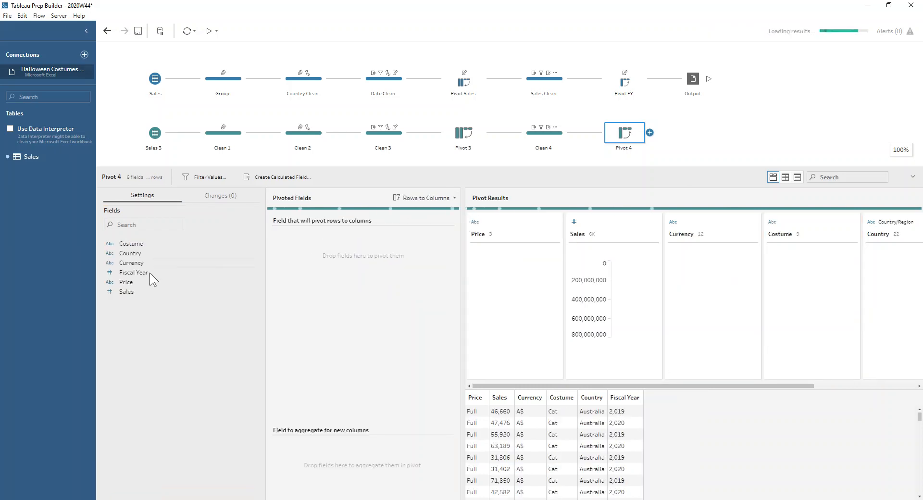
pyautogui.moveTo(134, 273); pyautogui.dragTo(304, 265)
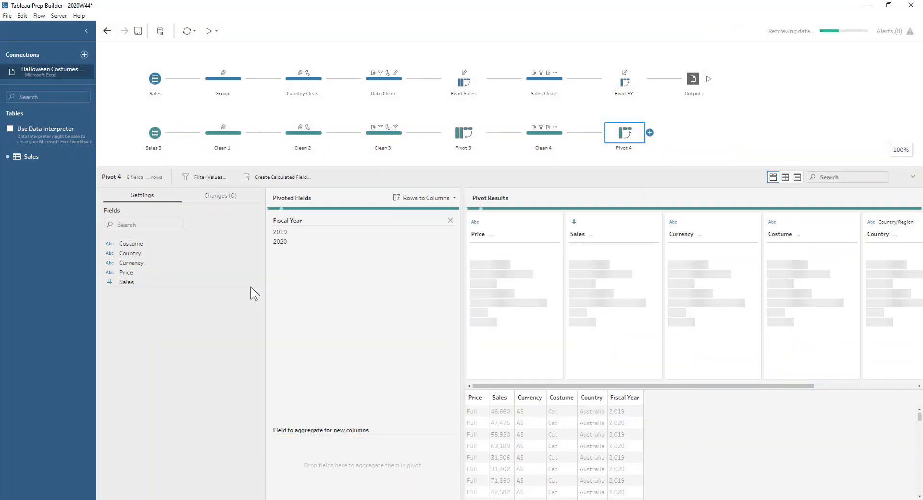
pyautogui.moveTo(130, 289); pyautogui.dragTo(291, 451)
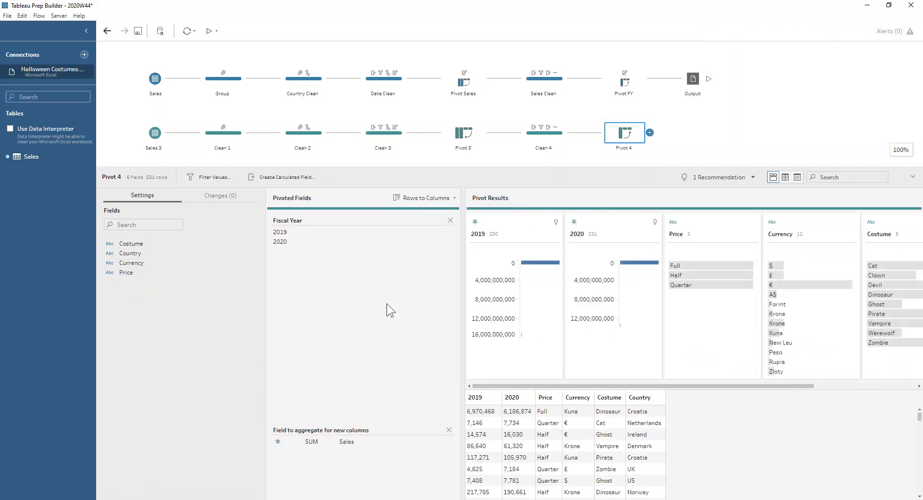
# Step: Rename the pivoted 2019 field to 2019 FY Sales and the 2020 field to 2020 FY Sales
pyautogui.doubleClick(478, 233)
pyautogui.click(487, 234)
pyautogui.press('Return')
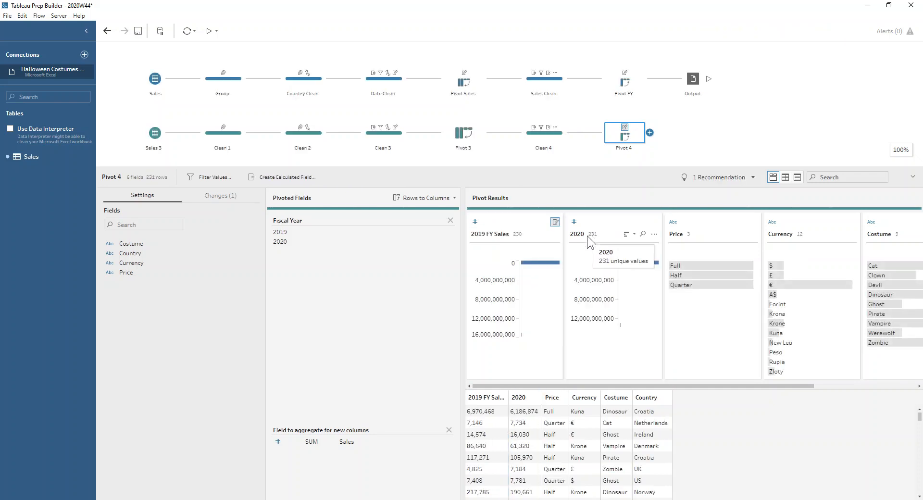
pyautogui.doubleClick(582, 234)
pyautogui.click(585, 235)
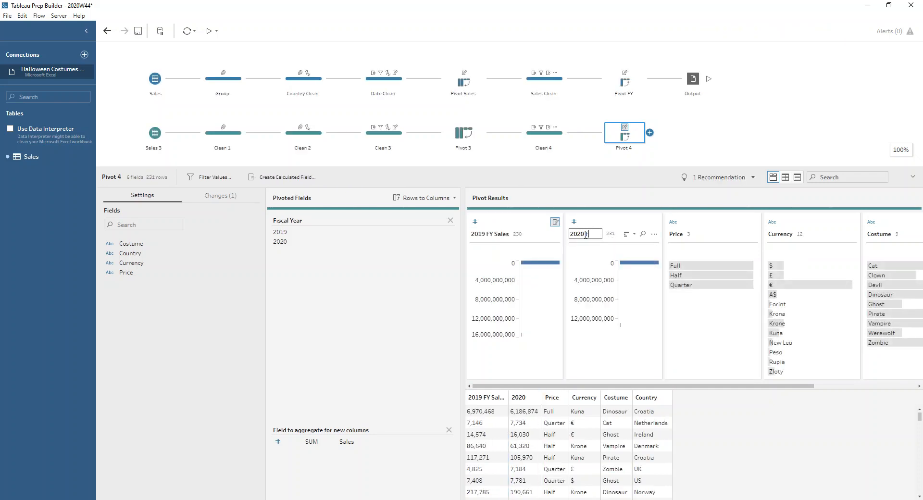
pyautogui.write('FY Sales')
pyautogui.press('Return')
# Step: Add a clean step after Pivot 4 and reorder its fields as Costume, Country, Currency, Price, 2019 FY Sales, 2020 FY Sales
pyautogui.click(649, 133)
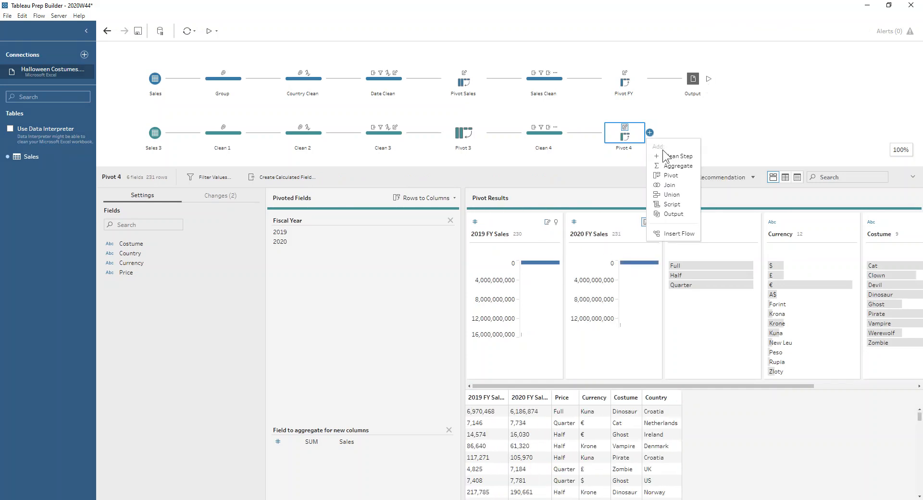
pyautogui.click(666, 156)
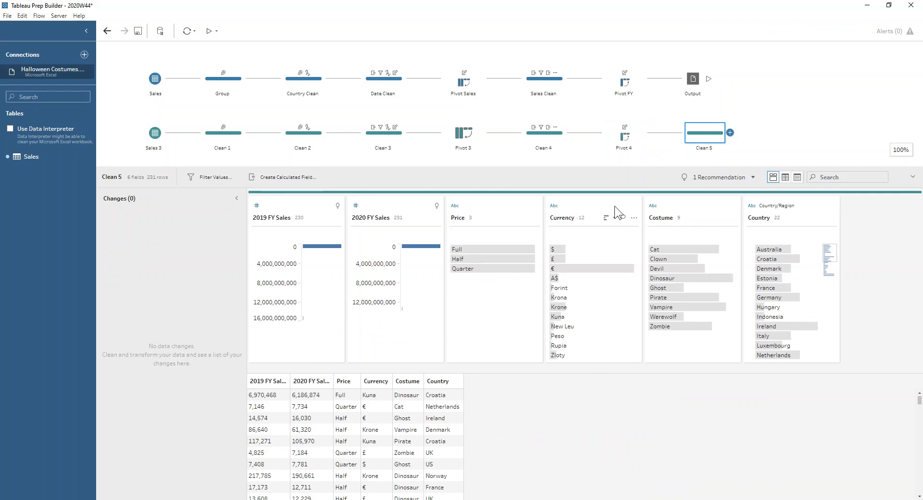
pyautogui.moveTo(698, 203); pyautogui.dragTo(249, 225)
pyautogui.moveTo(811, 203); pyautogui.dragTo(344, 218)
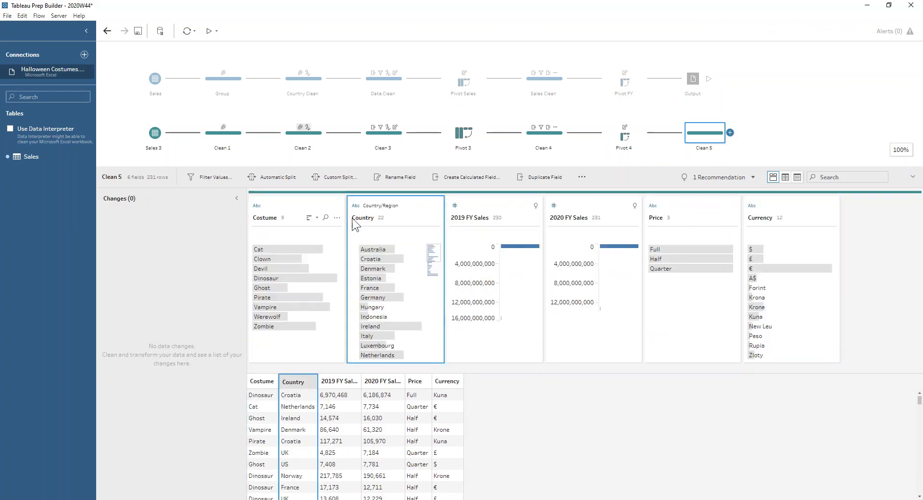
pyautogui.moveTo(790, 204); pyautogui.dragTo(543, 218)
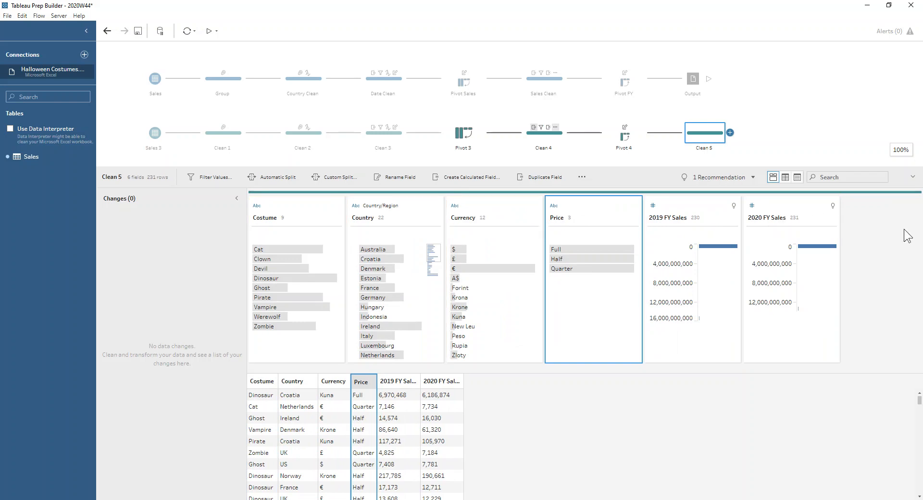